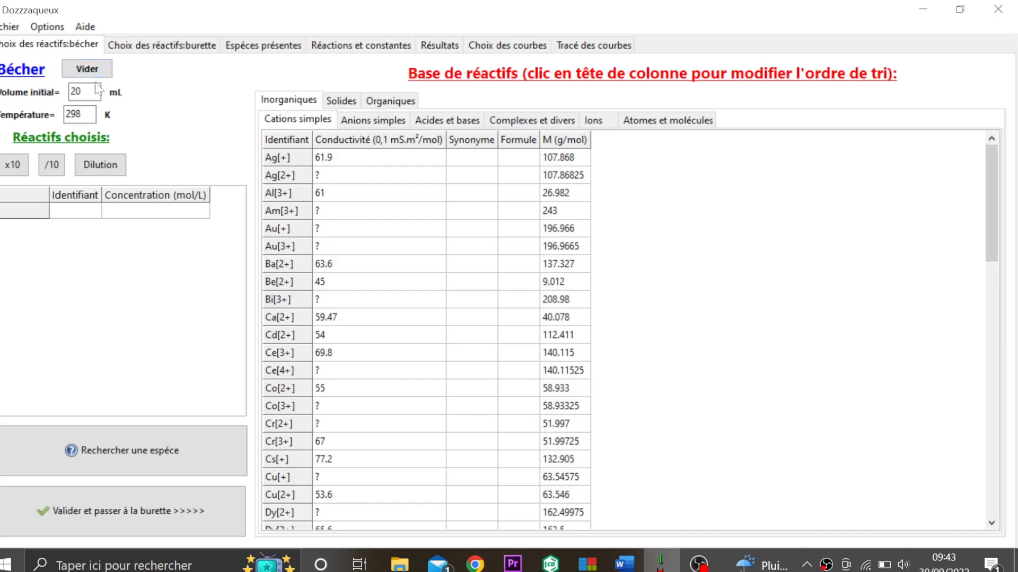
- Set the beaker's initial volume to 10 mL
left_click(83, 92)
key("BackSpace")
key("BackSpace")
type("10")
left_click(137, 463)
left_click(139, 341)
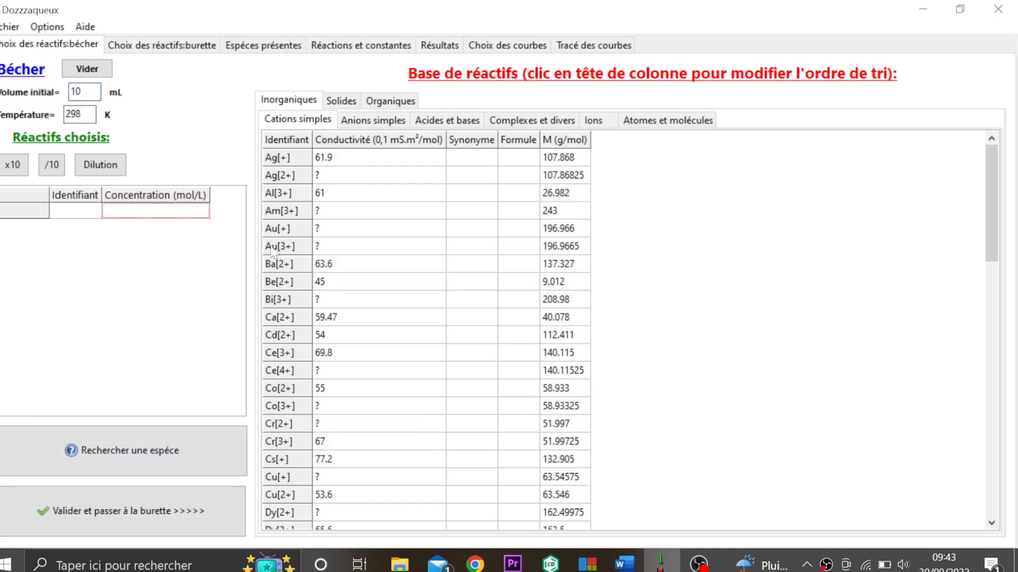
- Add H2EDTA[2-] from the organic acids and bases to the beaker at a molar concentration of 0.1 mol/L
left_click(389, 100)
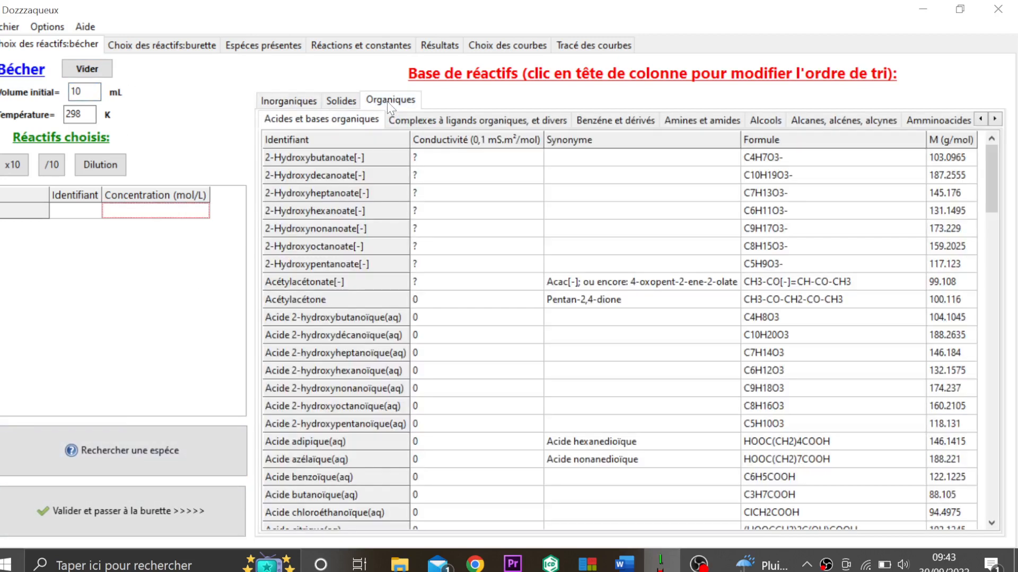
scroll(353, 364, "down", 13)
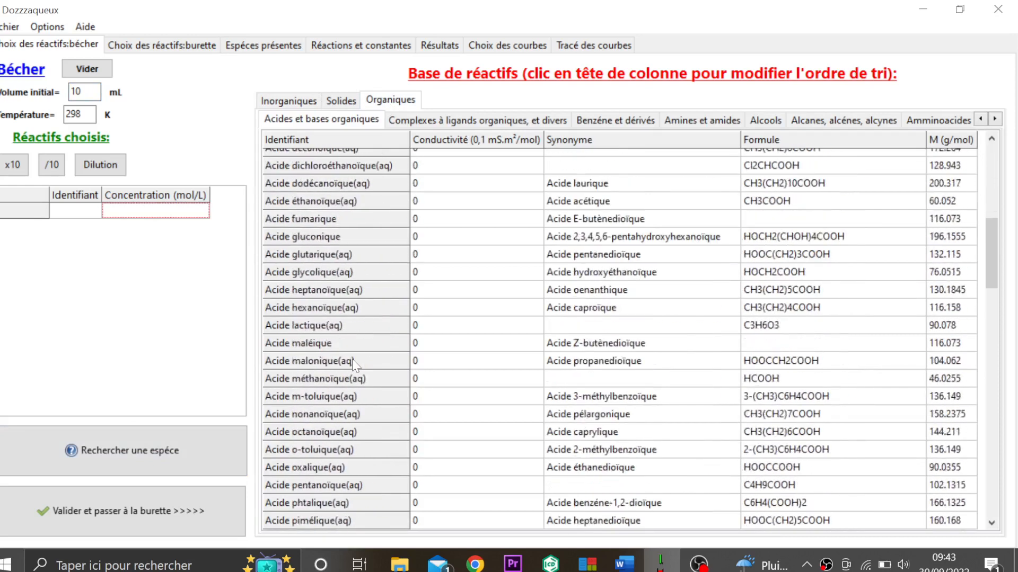
scroll(352, 358, "down", 13)
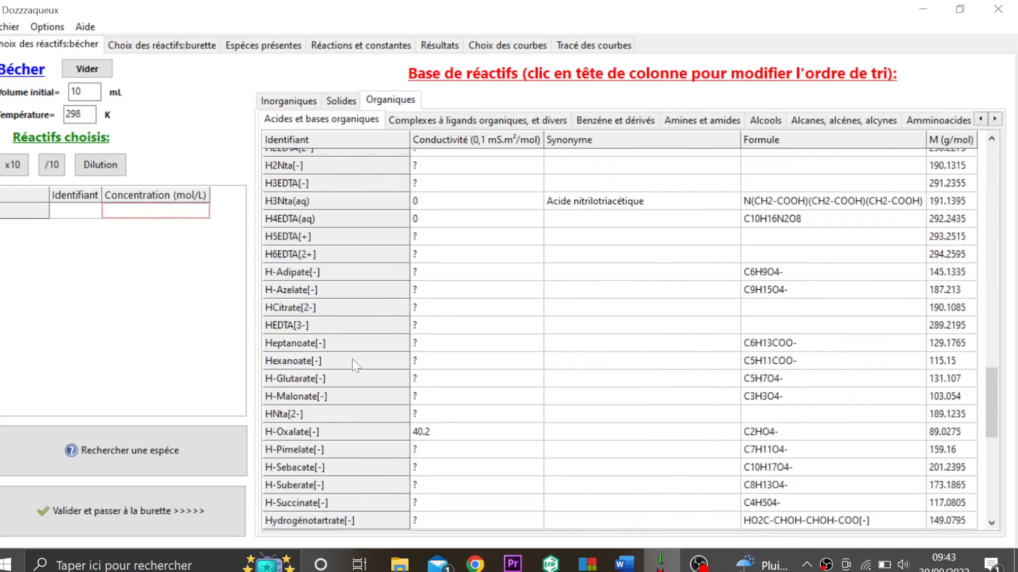
scroll(352, 358, "up", 5)
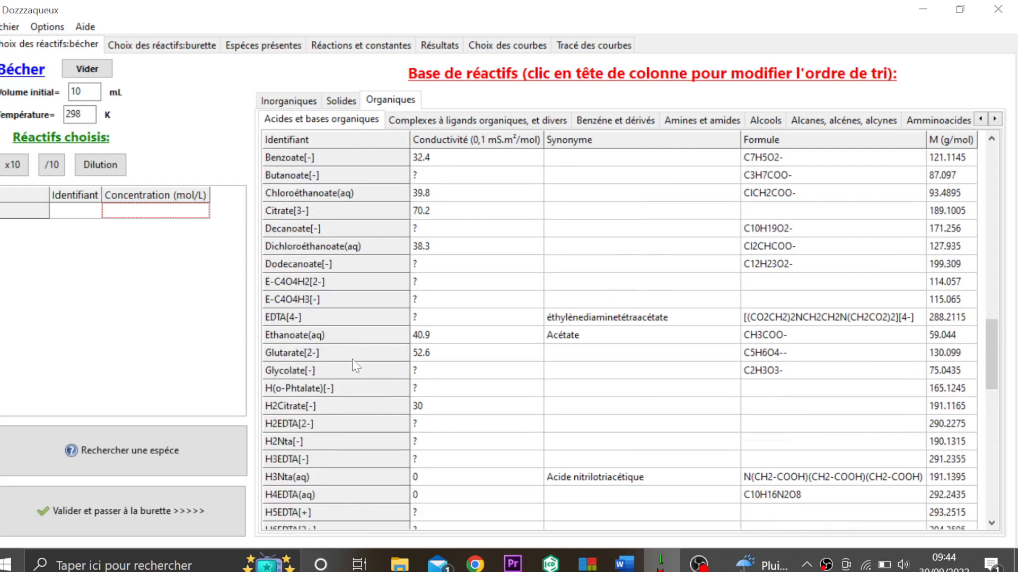
scroll(293, 438, "down", 1)
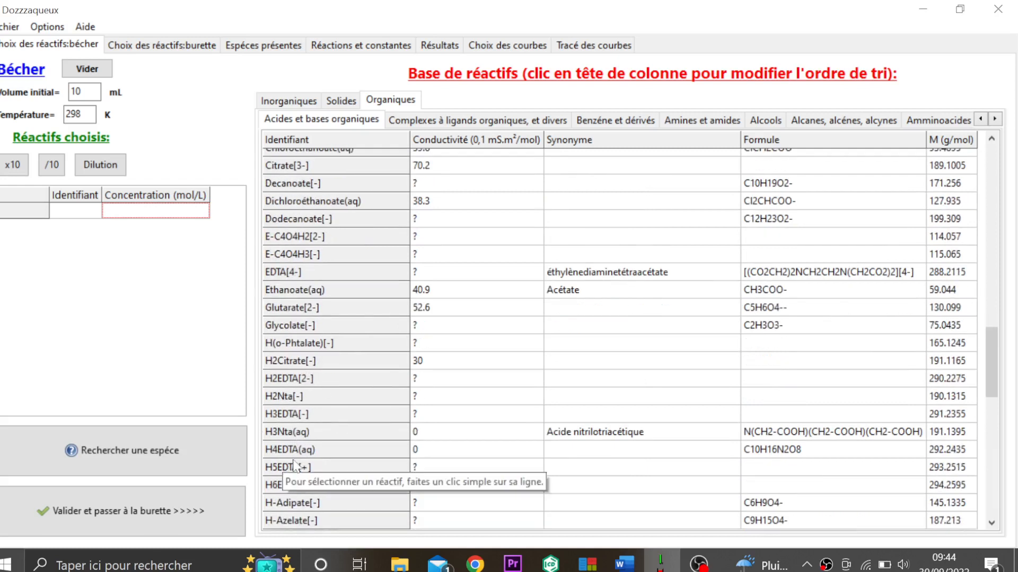
left_click(293, 379)
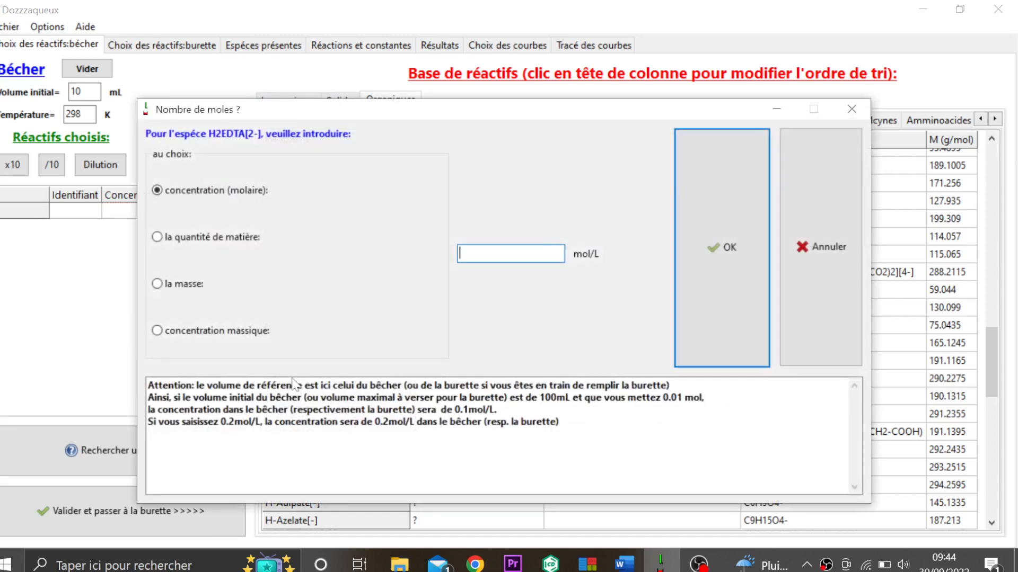
type("0.1")
key("Return")
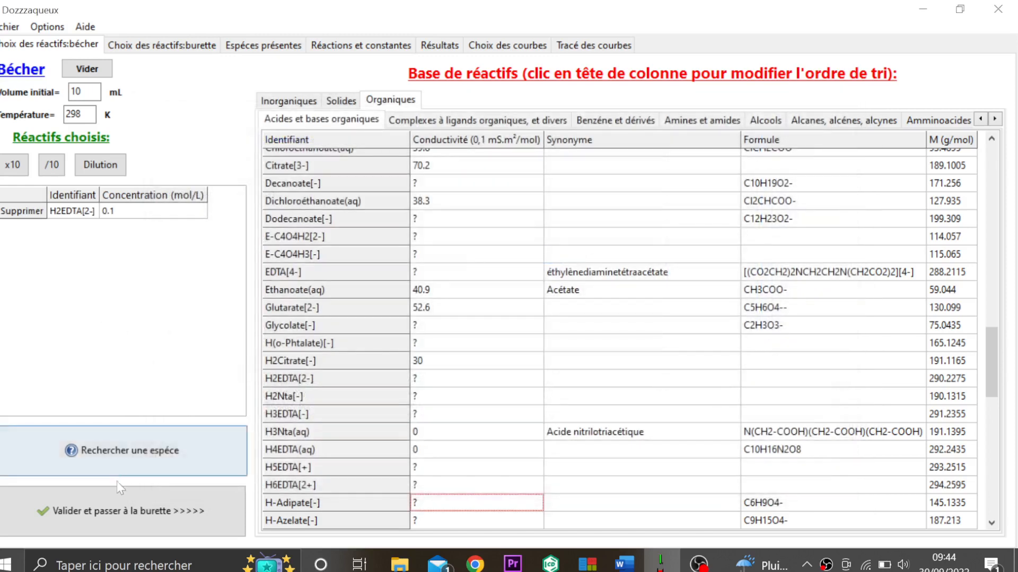
- Validate the beaker contents and neutralise the charge automatically by adding Na[+]
left_click(116, 501)
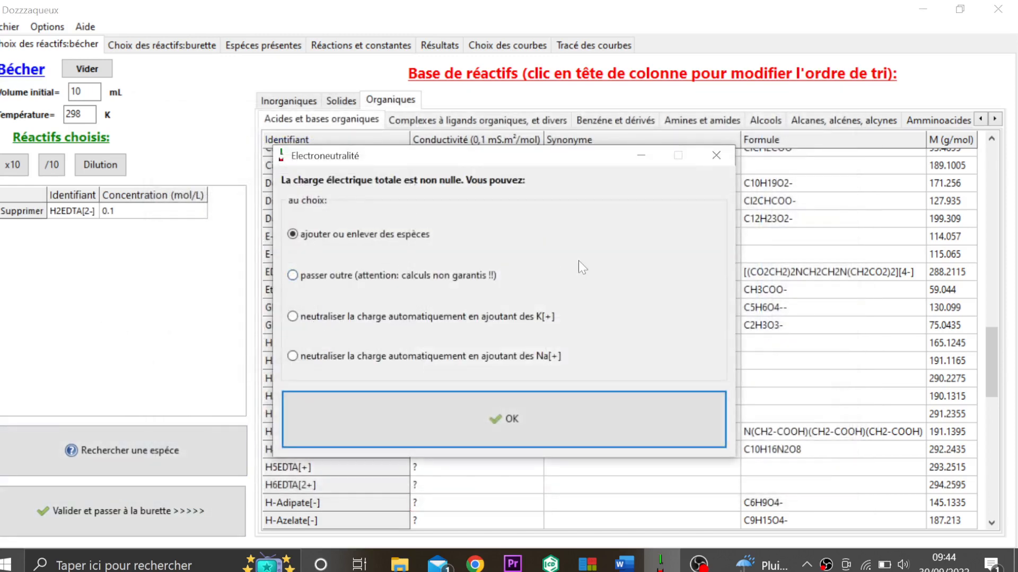
left_click(420, 358)
left_click(504, 425)
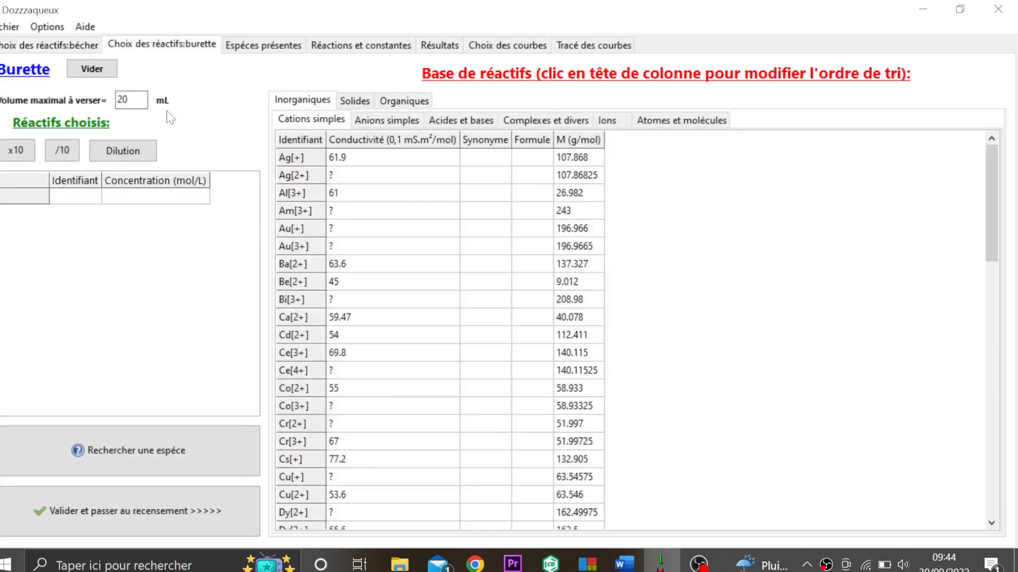
- Set the burette's maximum volume to pour to 25 mL
left_click(128, 99)
key("BackSpace")
key("BackSpace")
type("25")
- Add OH[-] from the inorganic acids and bases to the burette at a molar concentration of 0.1 mol/L
left_click(448, 120)
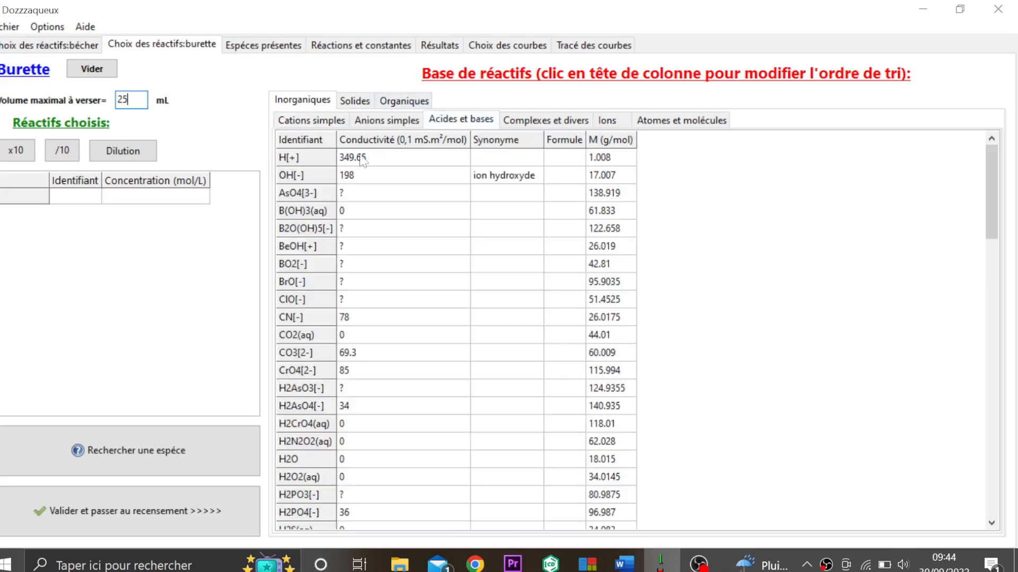
double_click(306, 171)
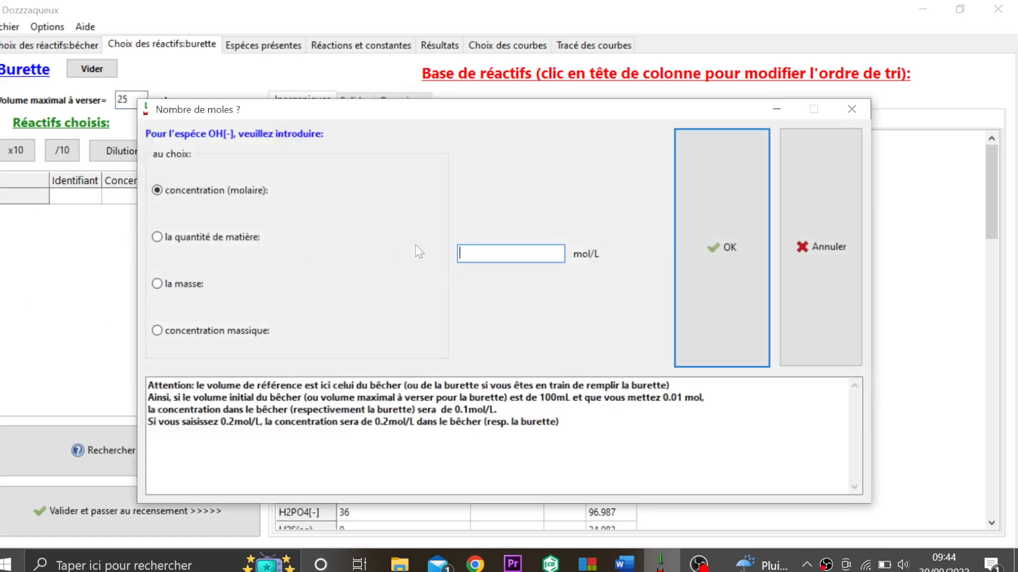
type("0.1")
key("Return")
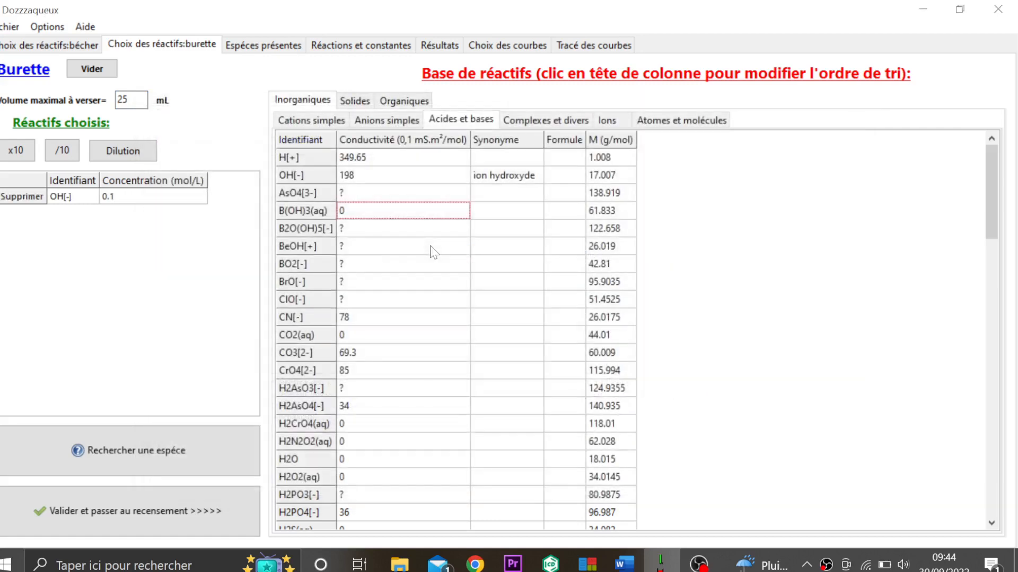
- Validate the burette contents, neutralising the charge automatically with Na[+]
left_click(120, 512)
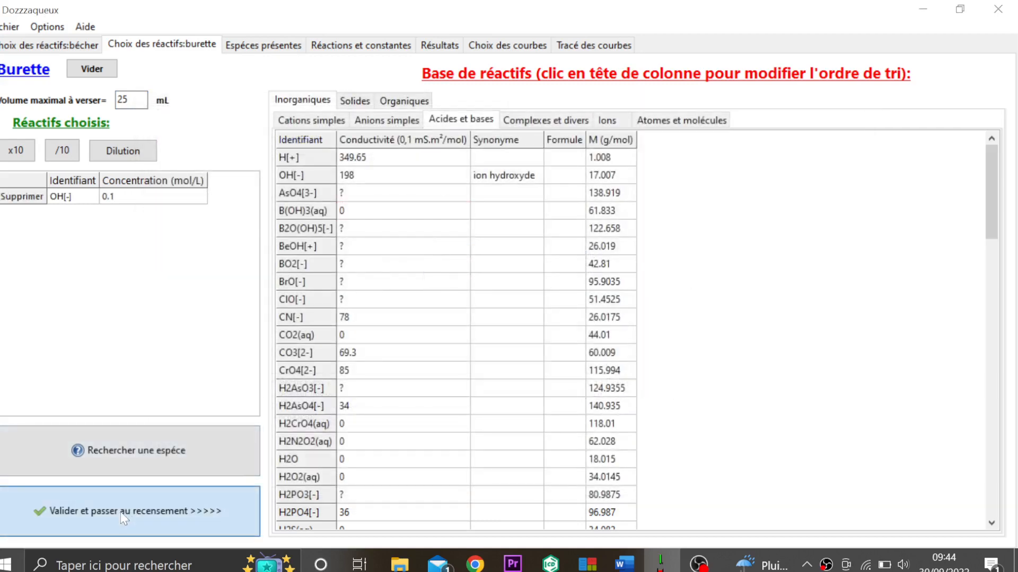
left_click(373, 357)
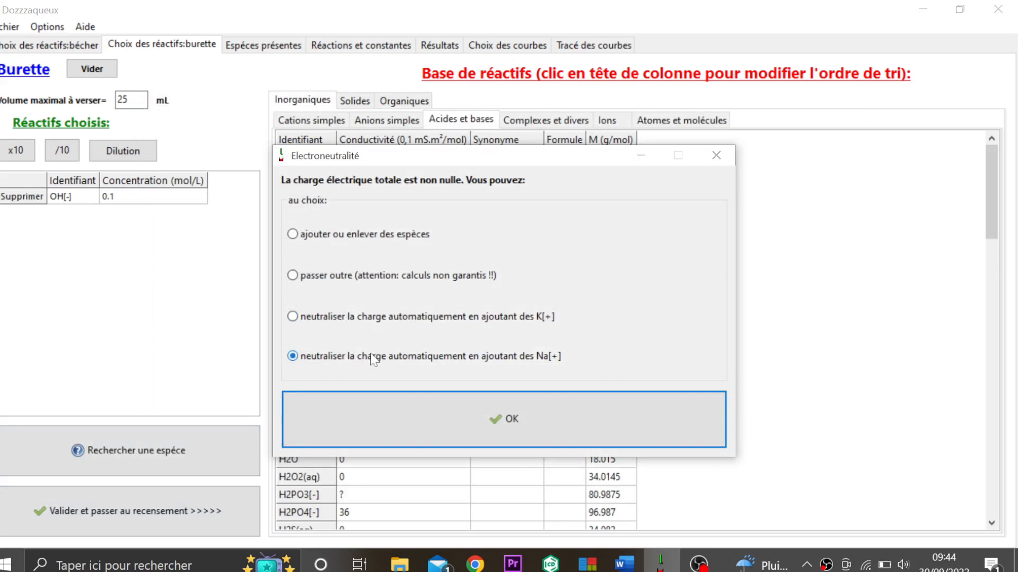
left_click(481, 440)
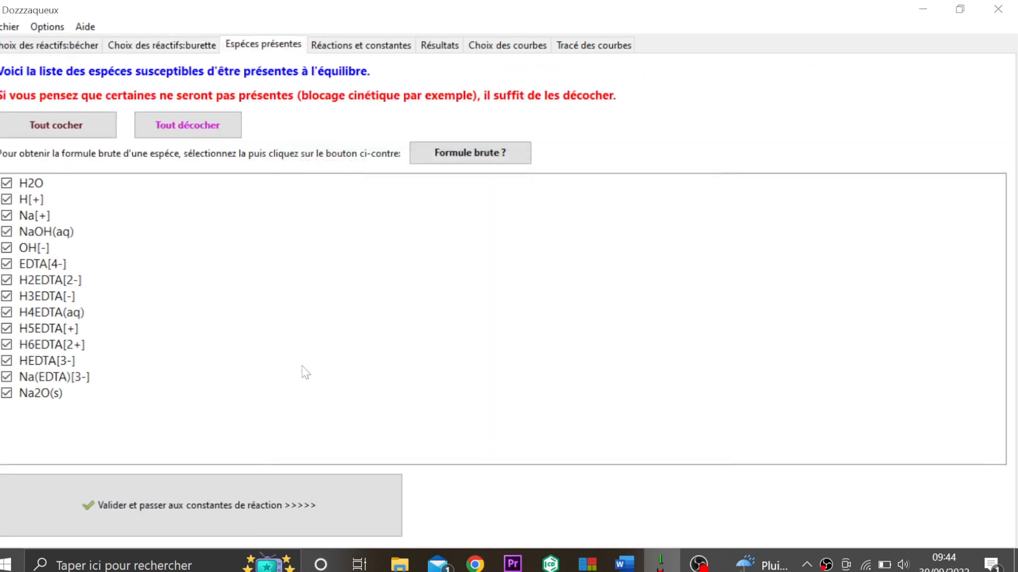
- Run the titration calculation with all proposed species and reaction constants, and proceed to the curve selection
left_click(209, 503)
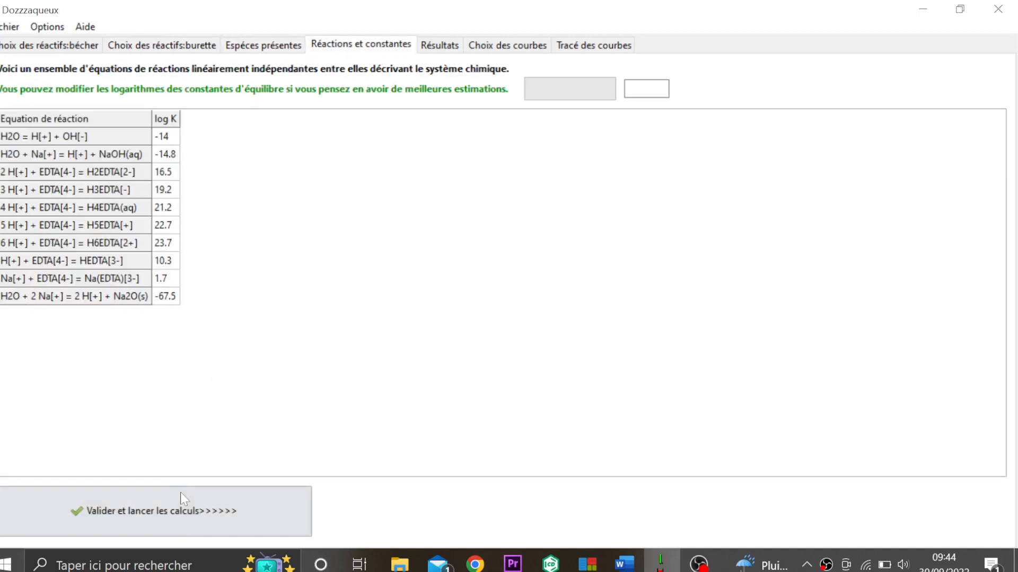
left_click(170, 510)
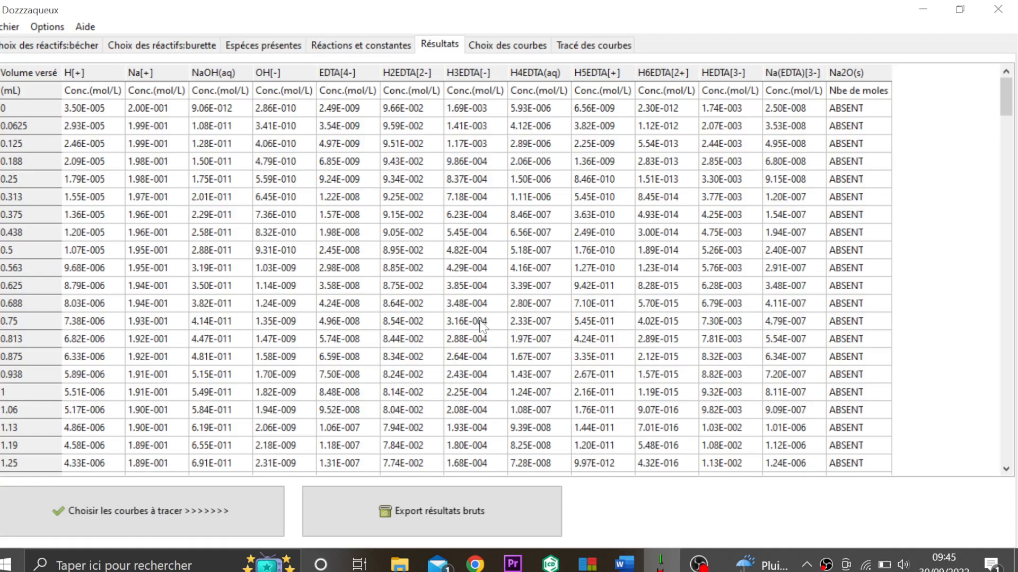
left_click(141, 510)
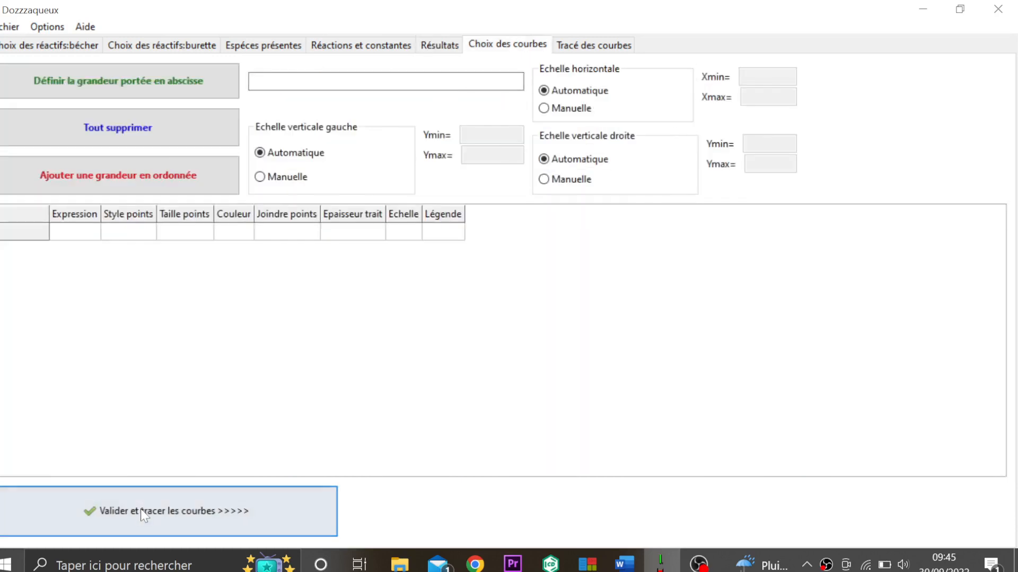
- Define the poured volume V as the abscissa and add pH as an ordinate quantity
left_click(200, 87)
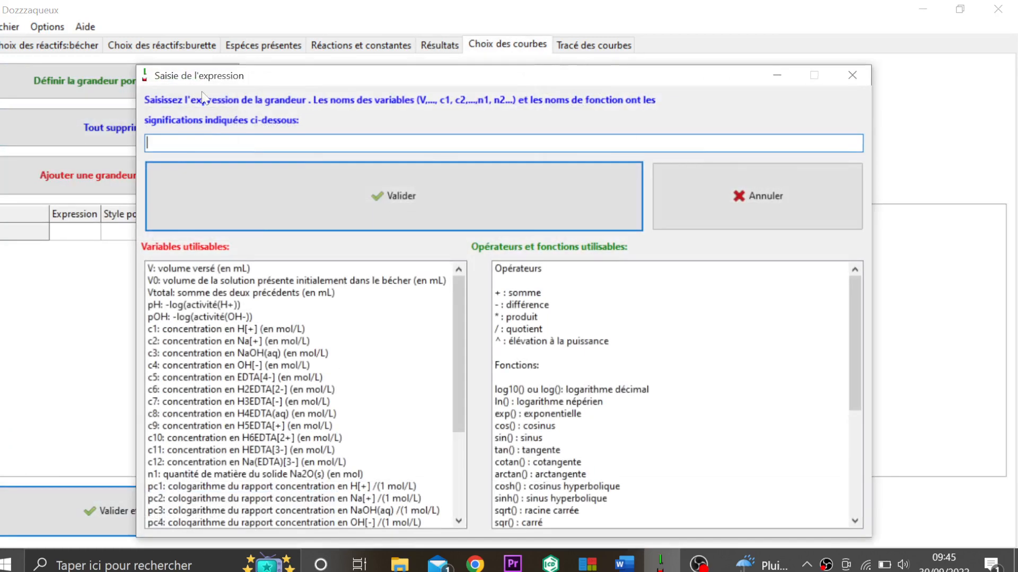
double_click(207, 268)
left_click(332, 185)
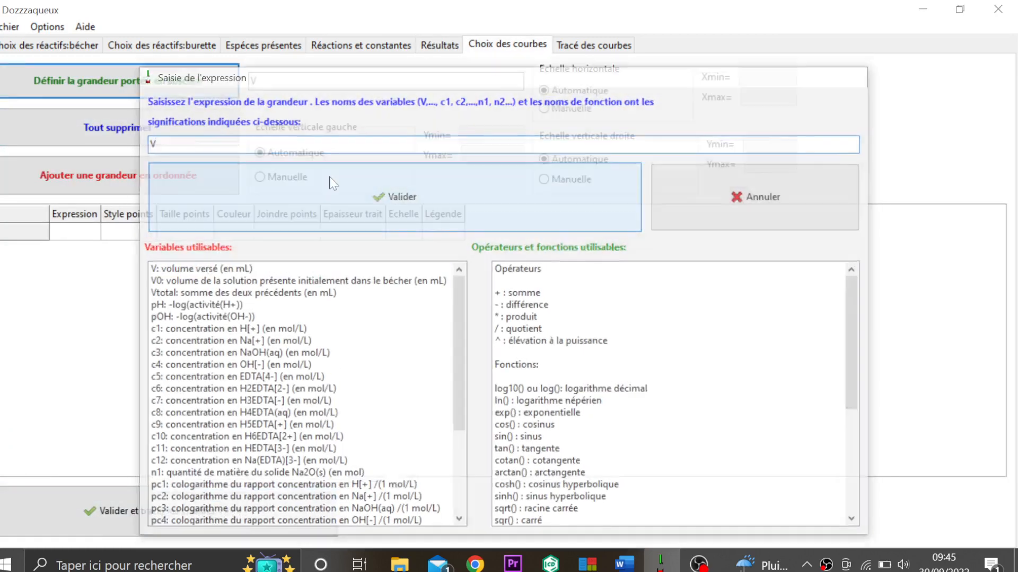
left_click(127, 175)
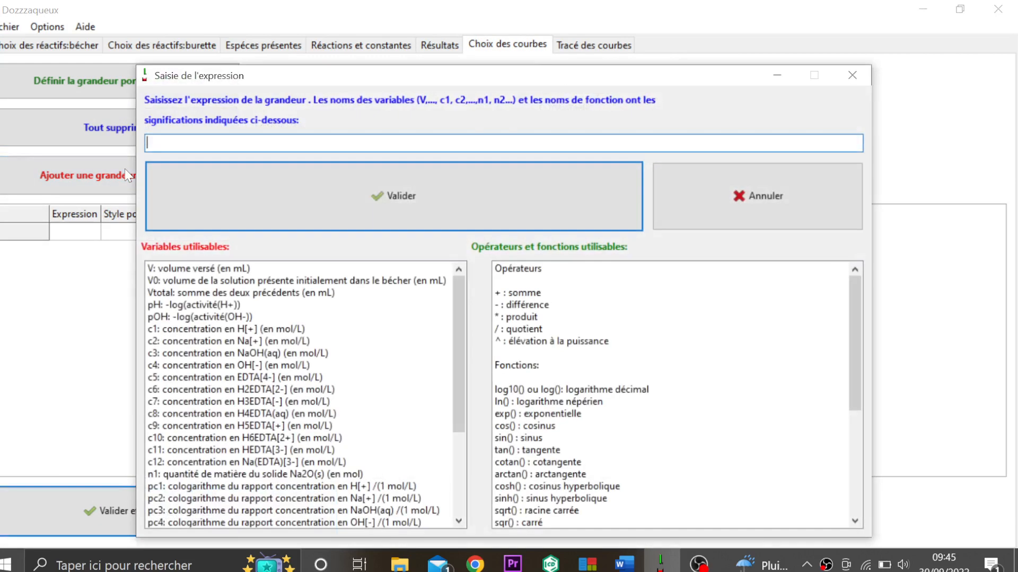
double_click(181, 306)
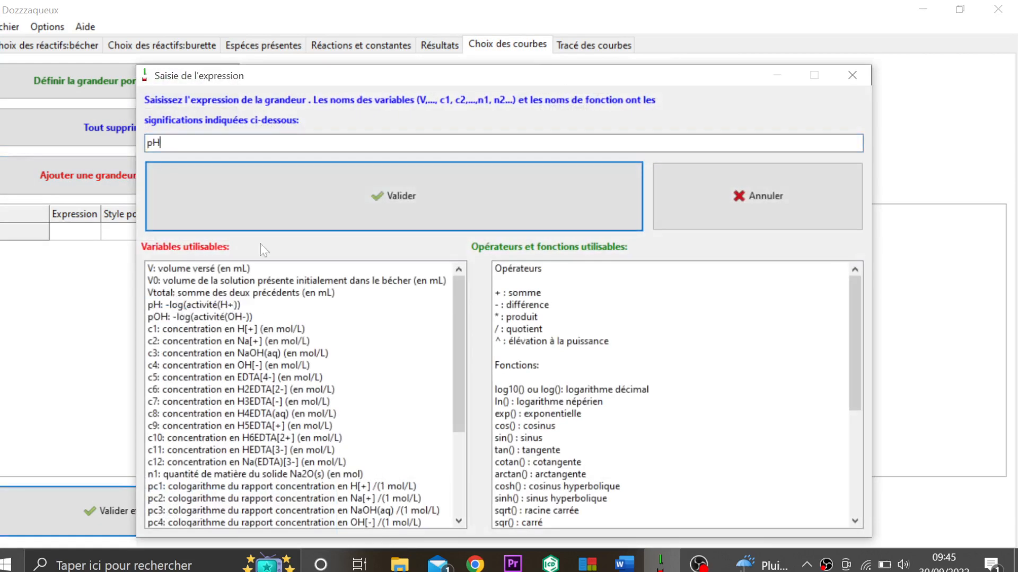
left_click(352, 185)
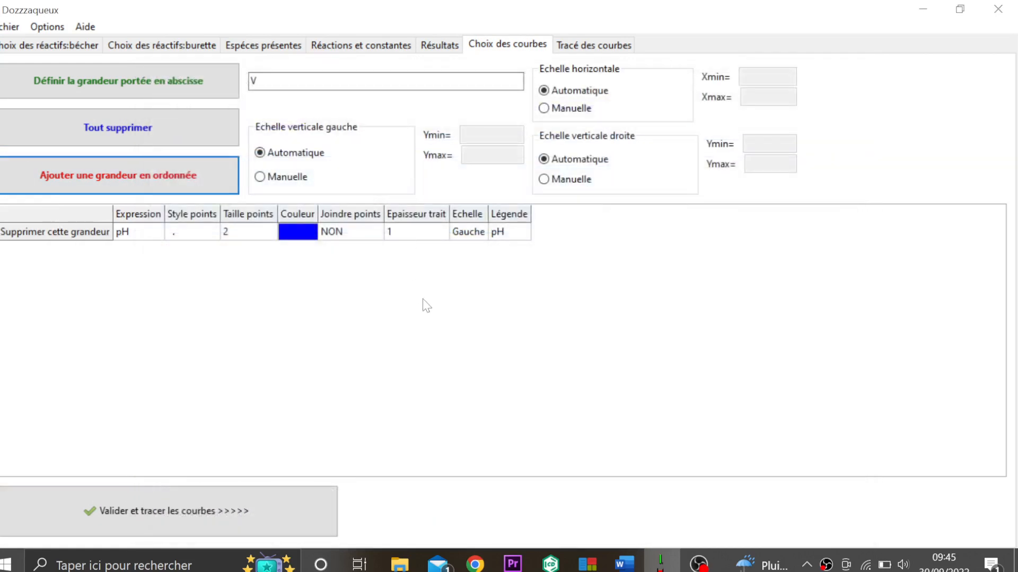
- Colour the pH curve black with its points joined, and plot it
left_click(310, 233)
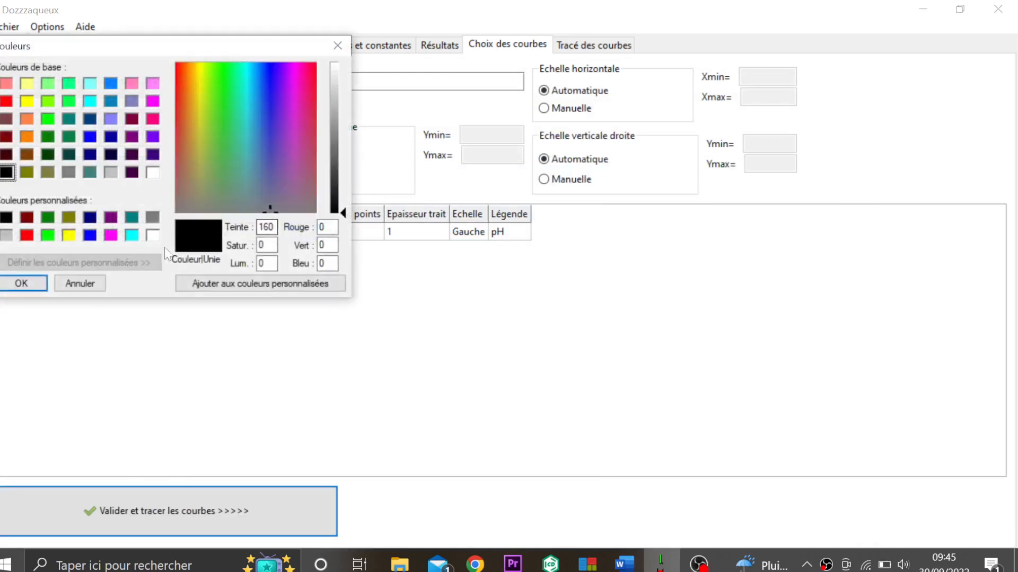
left_click(6, 217)
left_click(21, 283)
left_click(354, 234)
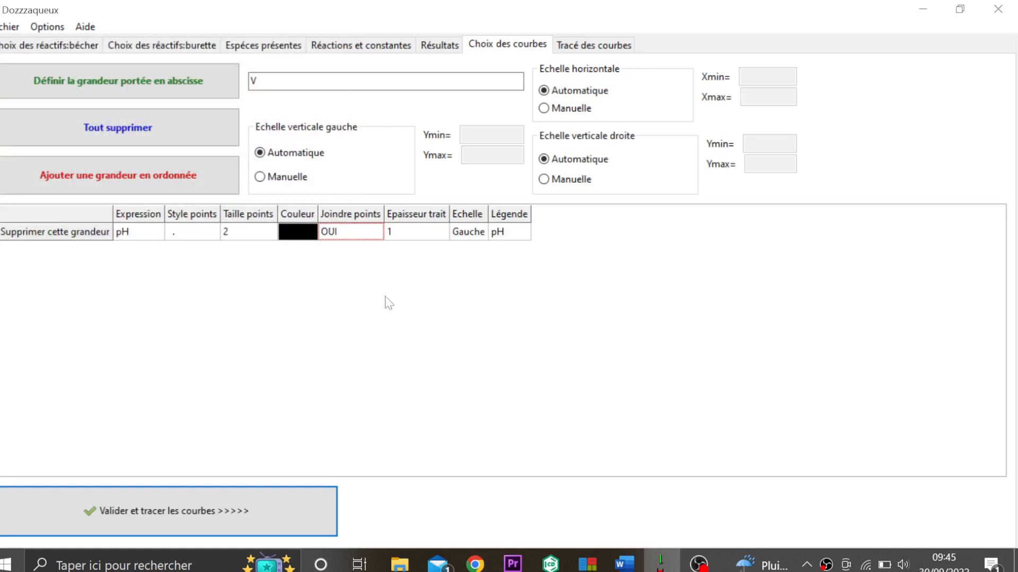
left_click(212, 503)
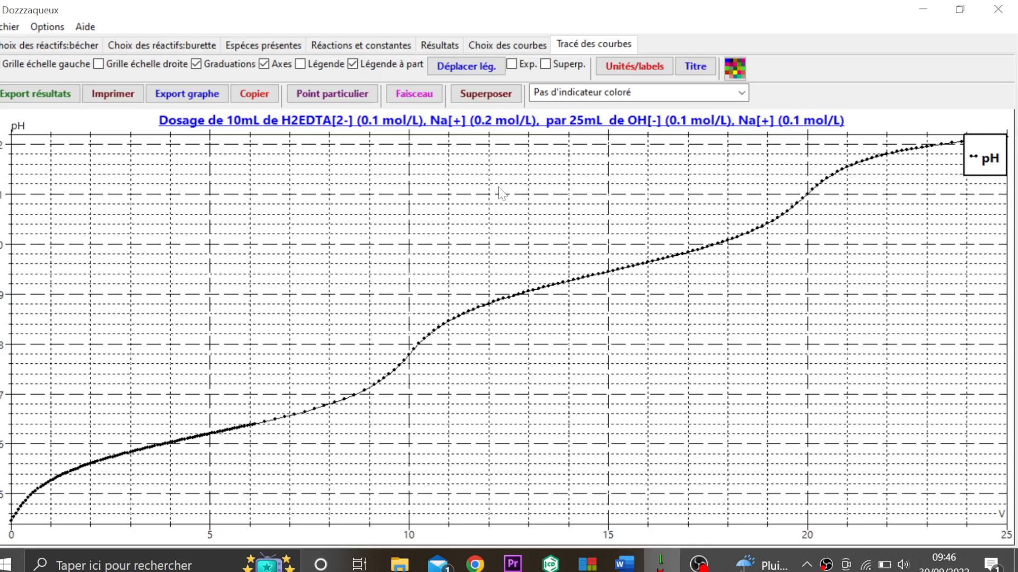
- Begin adding another ordinate quantity and check in the Word document TP 3 - Autour de l'EDTA which distribution curves are required
left_click(496, 44)
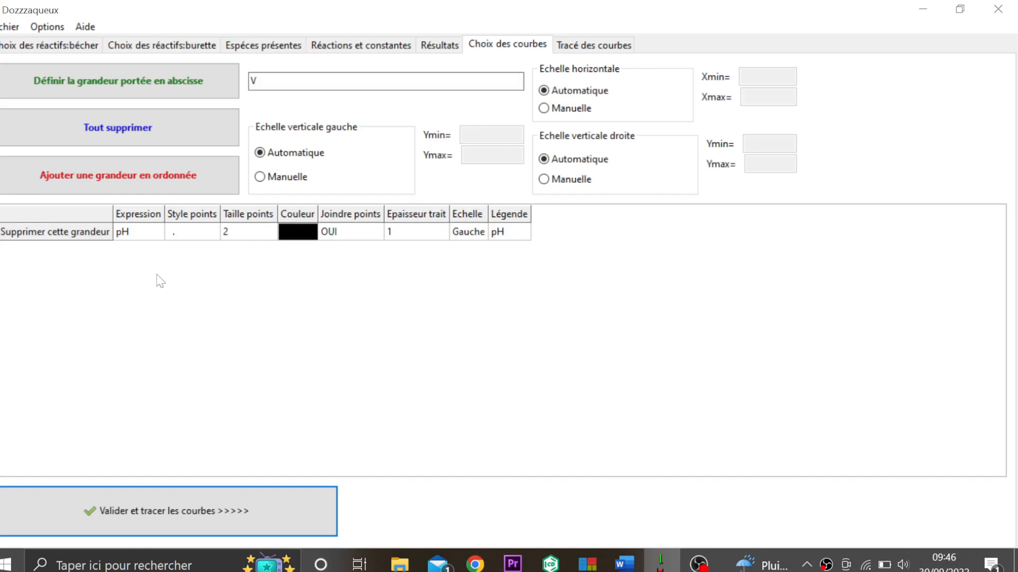
left_click(127, 180)
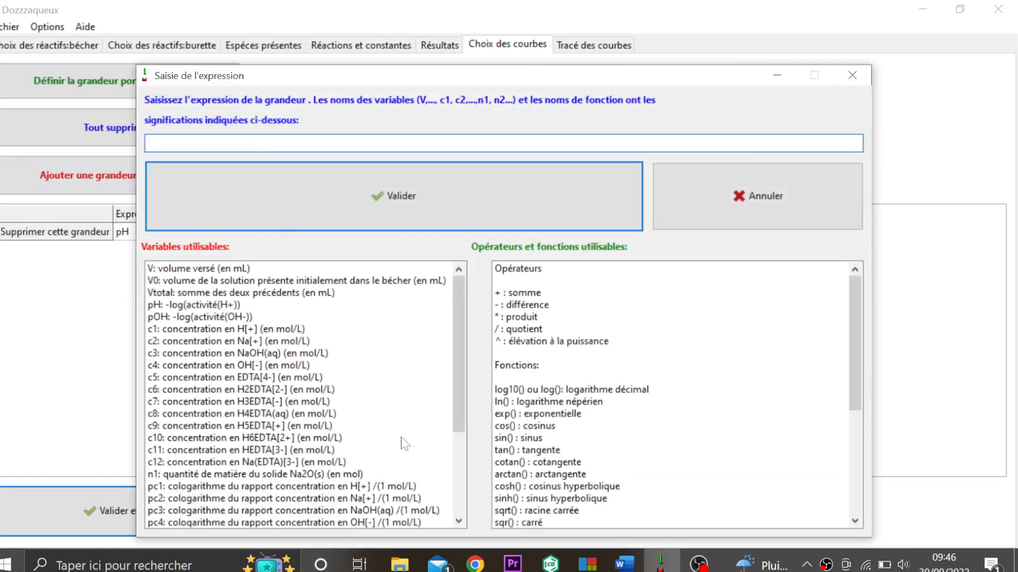
key("alt+Tab")
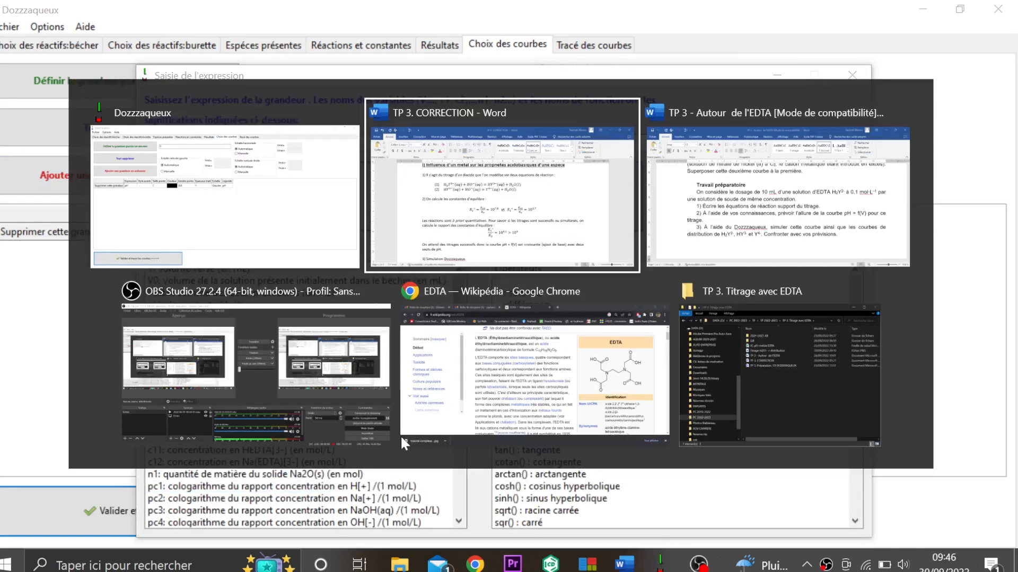
key("alt+Tab")
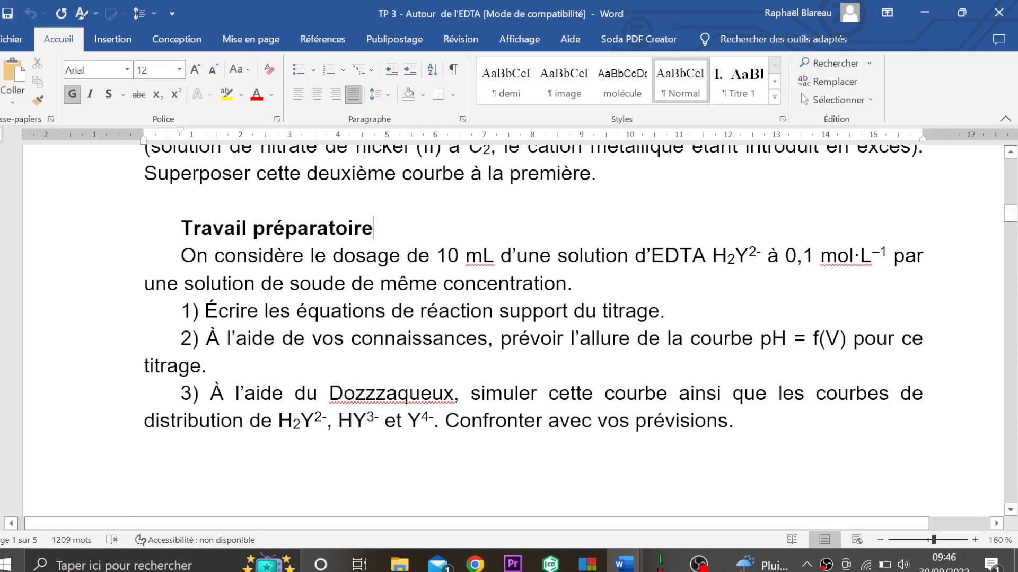
key("alt+Tab")
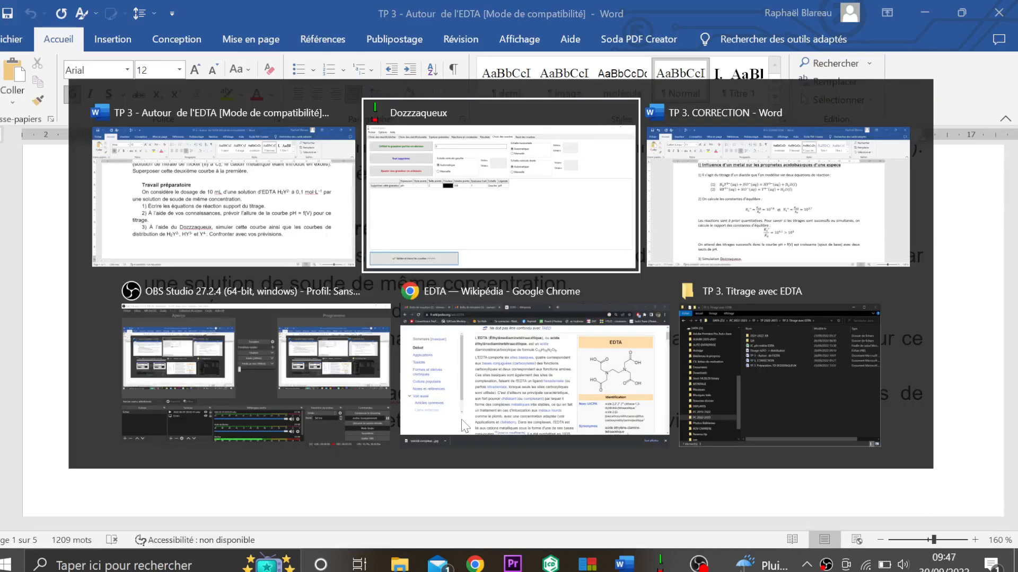
- Enter the H2EDTA[2-] fraction c6/(c5+c6+c7+c8+c11) as the expression of the new ordinate quantity
scroll(201, 377, "down", 1)
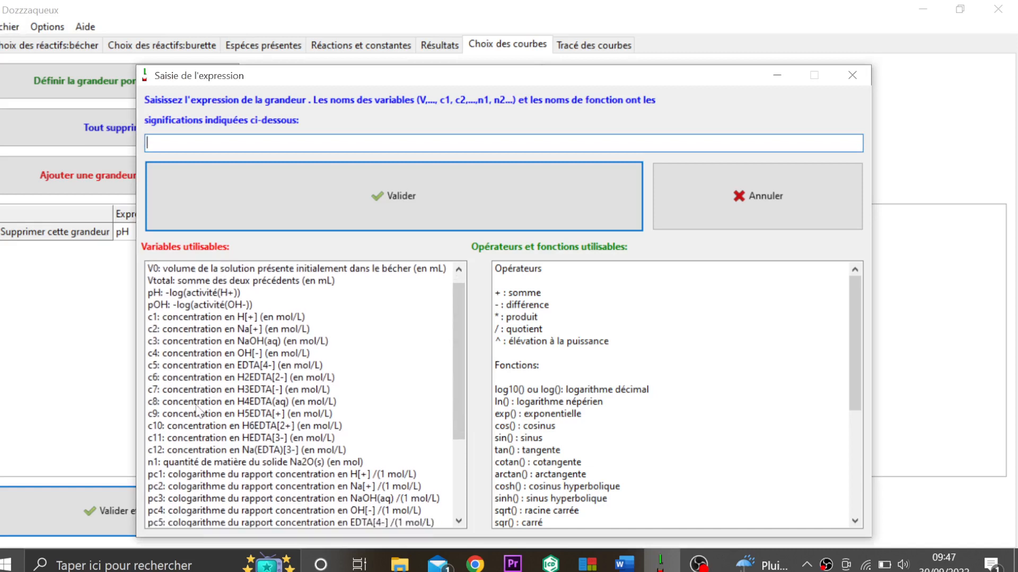
double_click(247, 377)
type("/(")
double_click(229, 369)
type("+")
double_click(219, 379)
type("+")
double_click(218, 393)
type("+")
type("c8+")
type("c11")
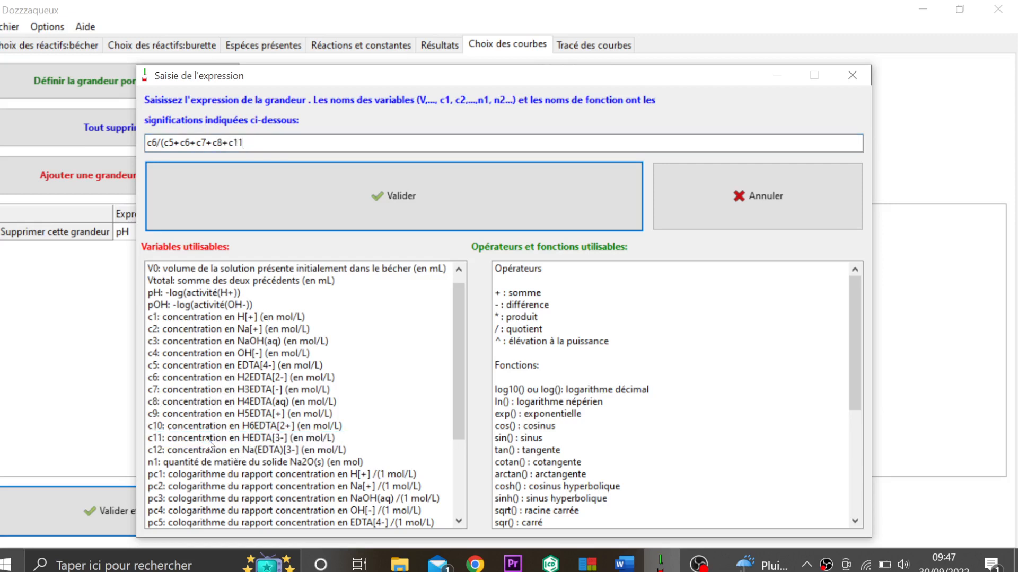
type(")")
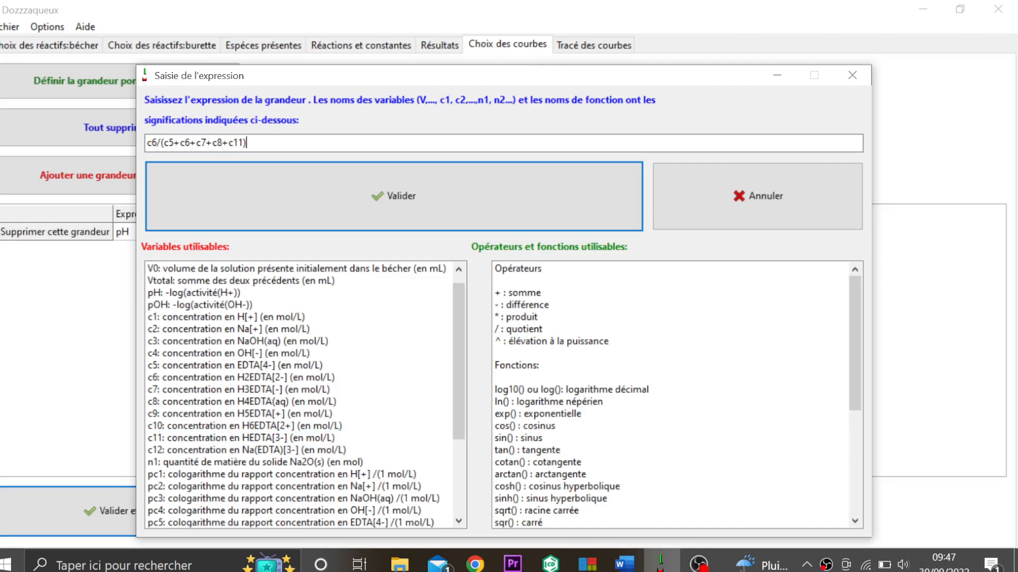
- Copy the H2EDTA[2-] fraction expression for reuse, validate it, and assign its curve to the Droite scale
left_click(227, 173)
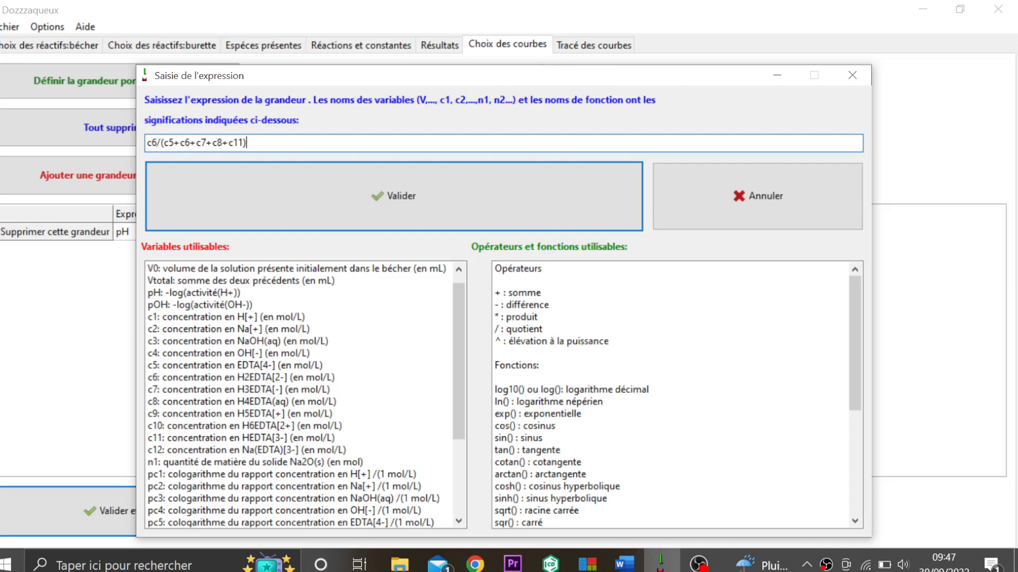
key("ctrl+a")
key("ctrl+c")
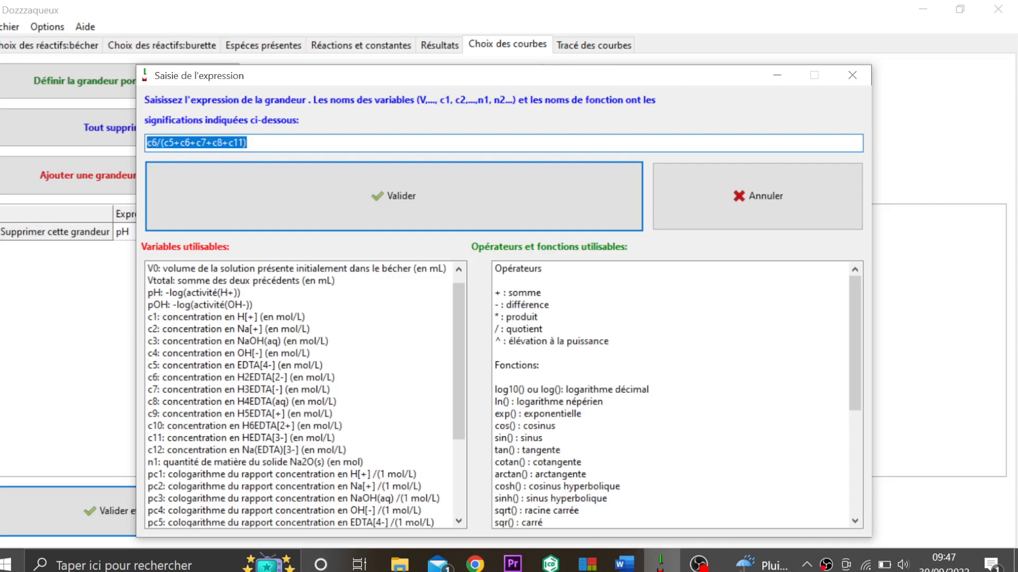
left_click(354, 193)
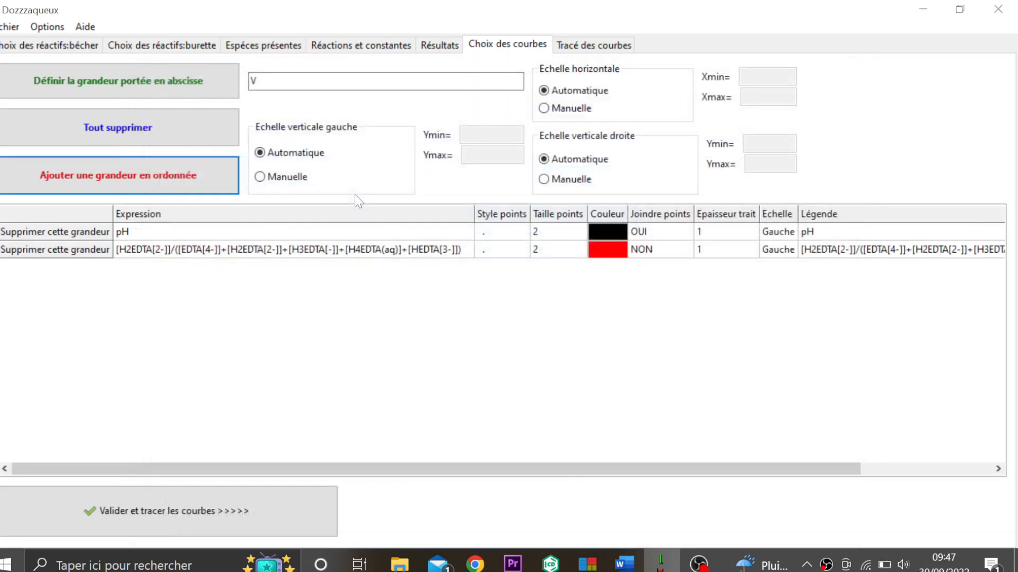
left_click(783, 254)
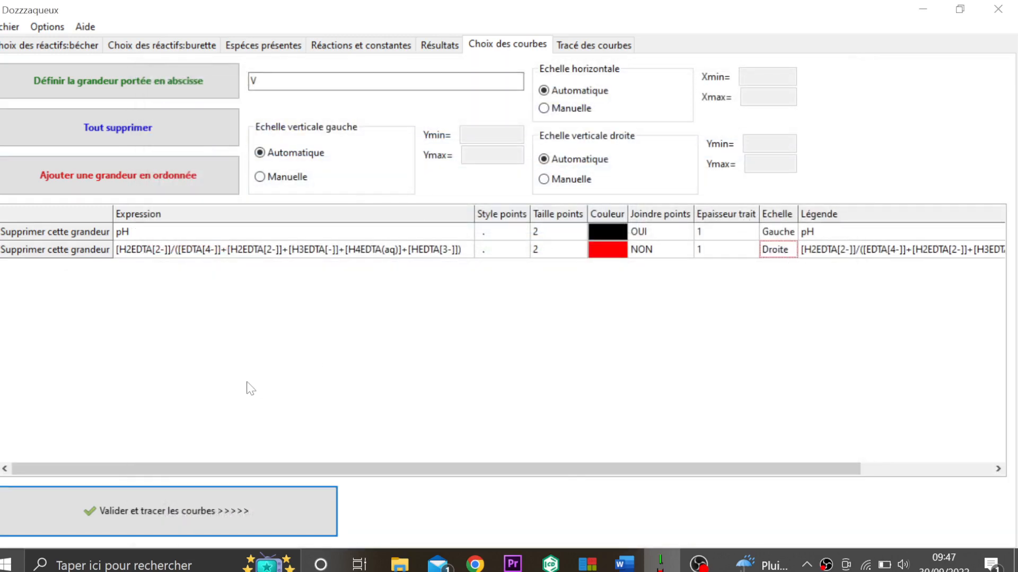
- Add the EDTA[4-] fraction c5/(c5+c6+c7+c8+c11) as another ordinate quantity, reusing the copied expression
left_click(133, 175)
key("ctrl+v")
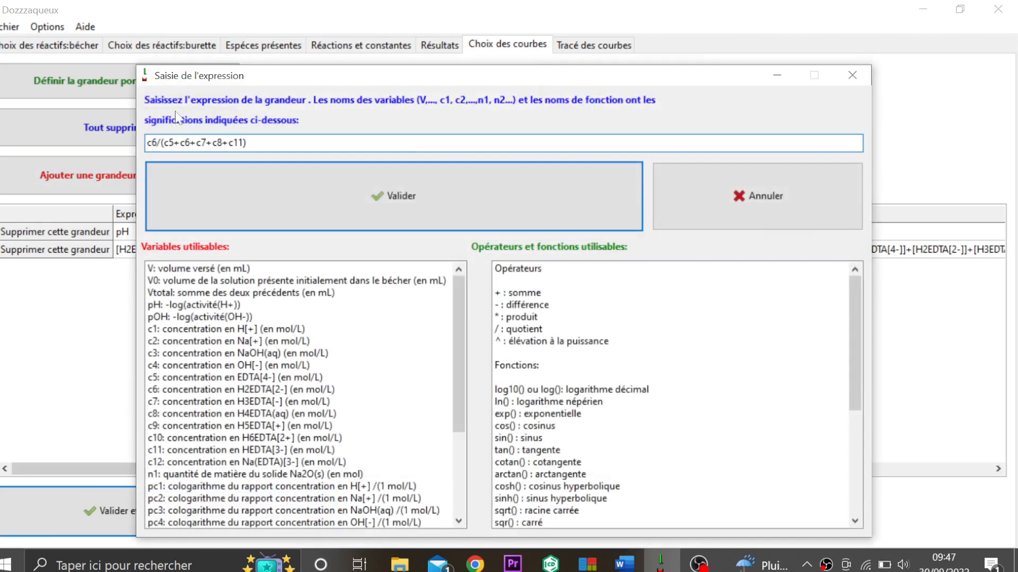
left_click(161, 143)
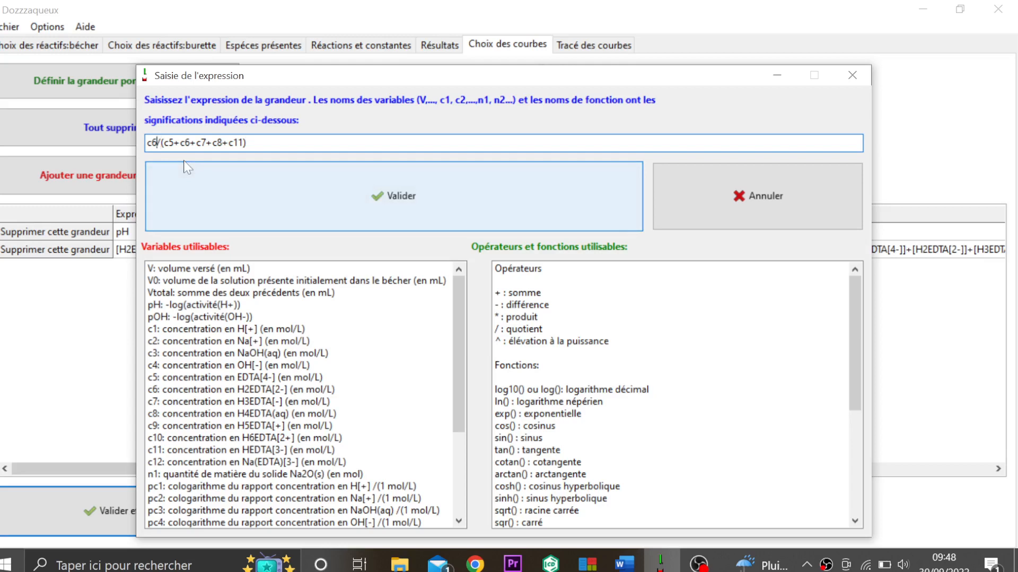
key("Left")
key("BackSpace")
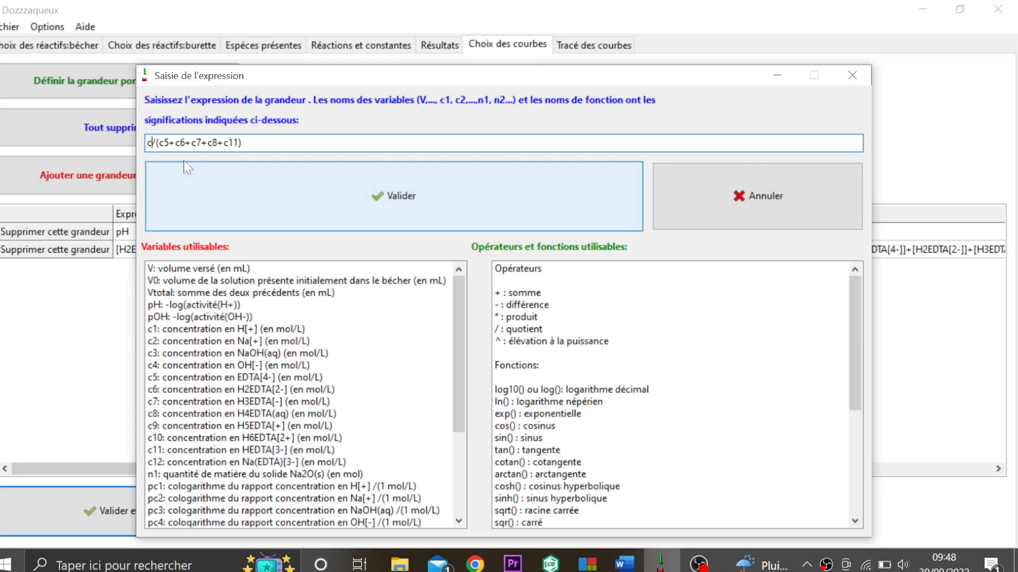
type("5")
left_click(187, 168)
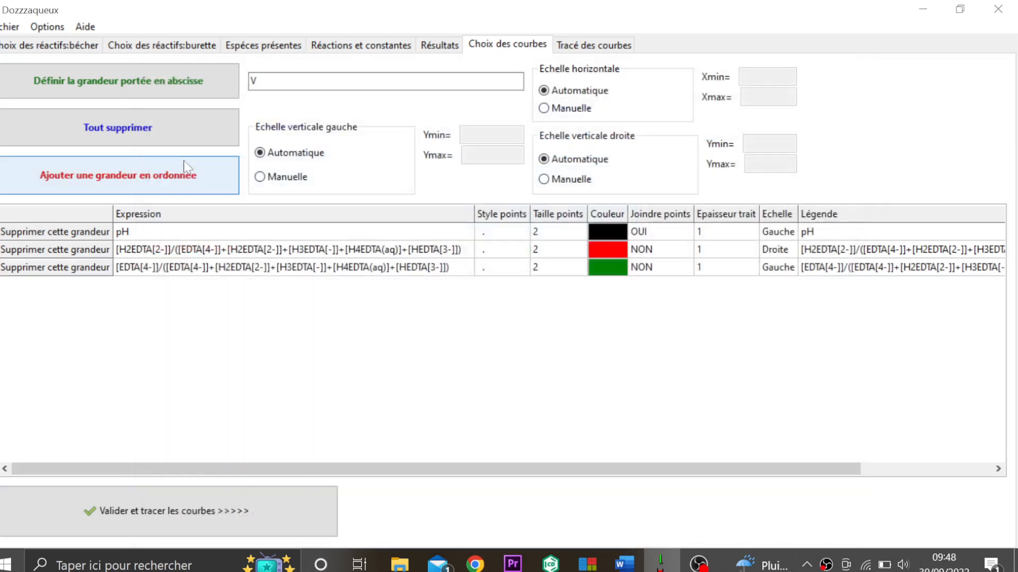
- Add the HEDTA[3-] fraction c11/(c5+c6+c7+c8+c11) as another ordinate quantity, adapting the copied expression
left_click(153, 188)
type("c6/(c5+c6+c7+c8+c11)")
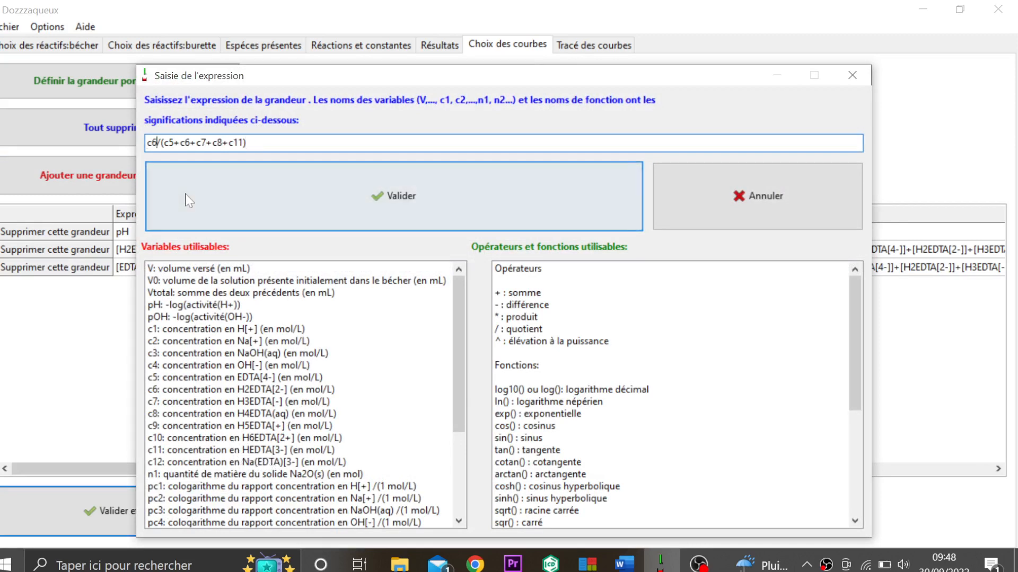
key("Home")
key("Right")
key("Right")
key("BackSpace")
type("11")
left_click(394, 196)
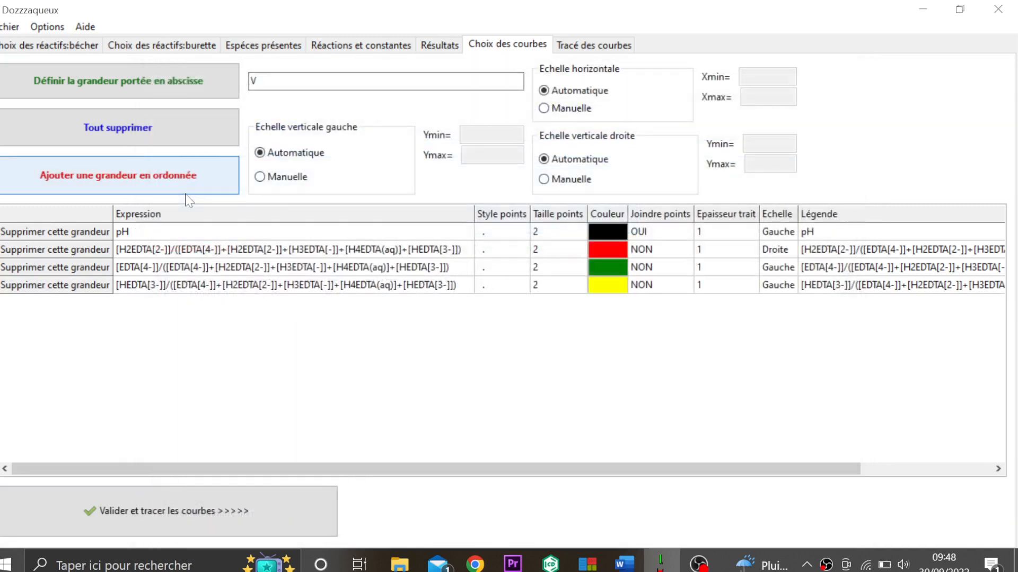
- Assign the EDTA[4-] and HEDTA[3-] fraction curves to the Droite scale and colour the HEDTA[3-] curve blue
left_click(779, 286)
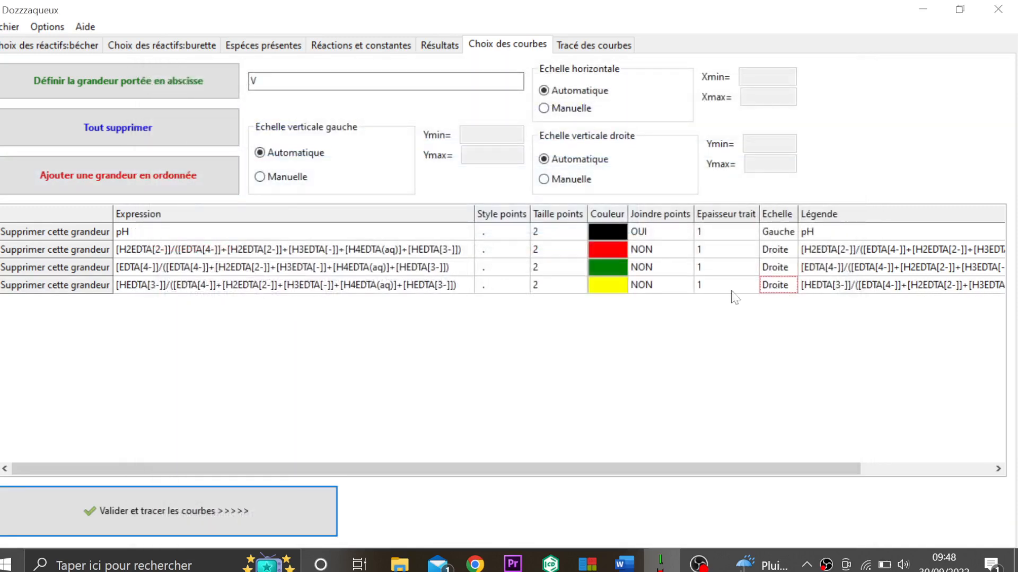
left_click(610, 285)
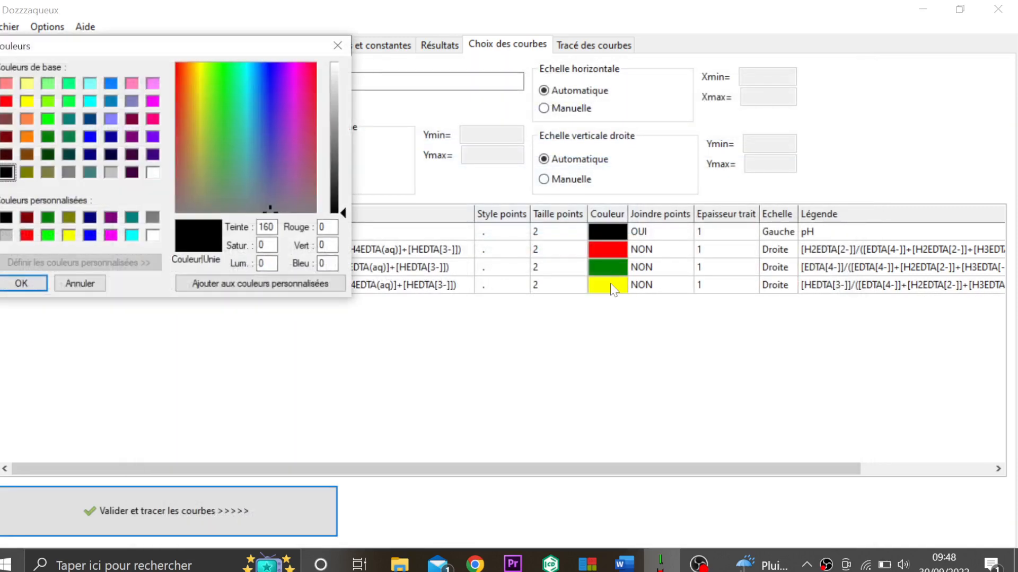
left_click(90, 235)
left_click(21, 284)
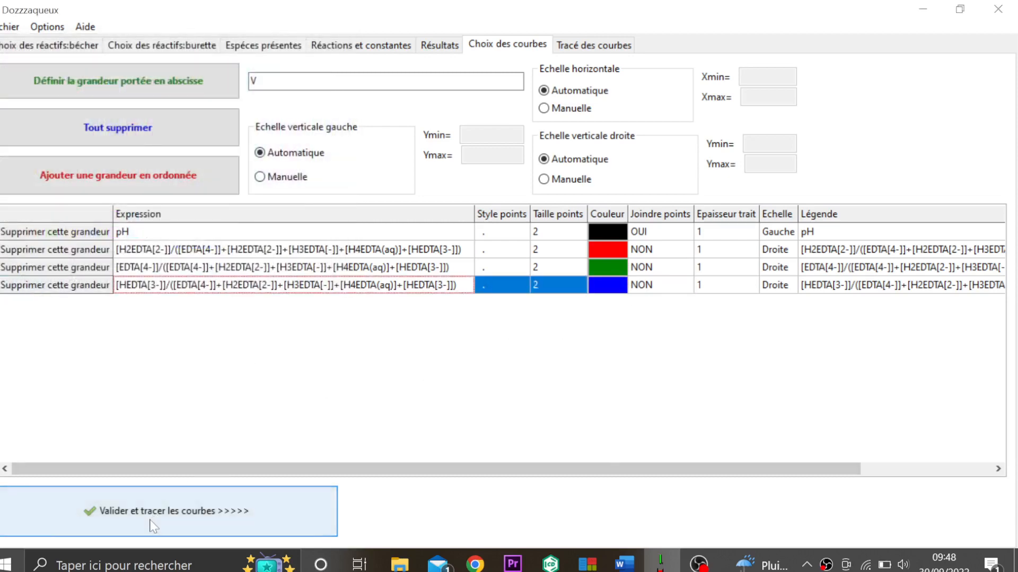
- Plot the pH and the three distribution curves, and hide the separate legend covering the graph
left_click(332, 523)
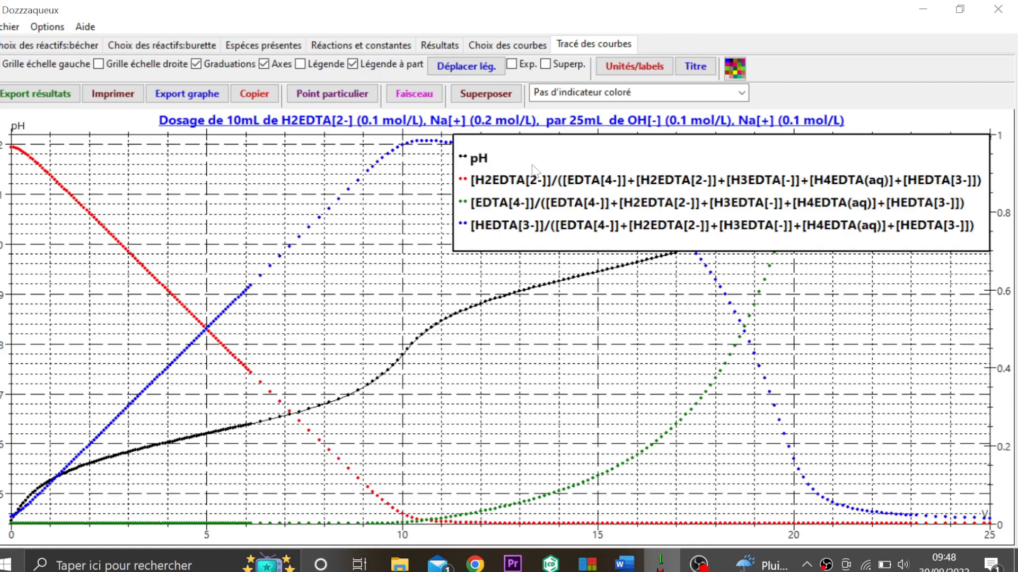
left_click(353, 64)
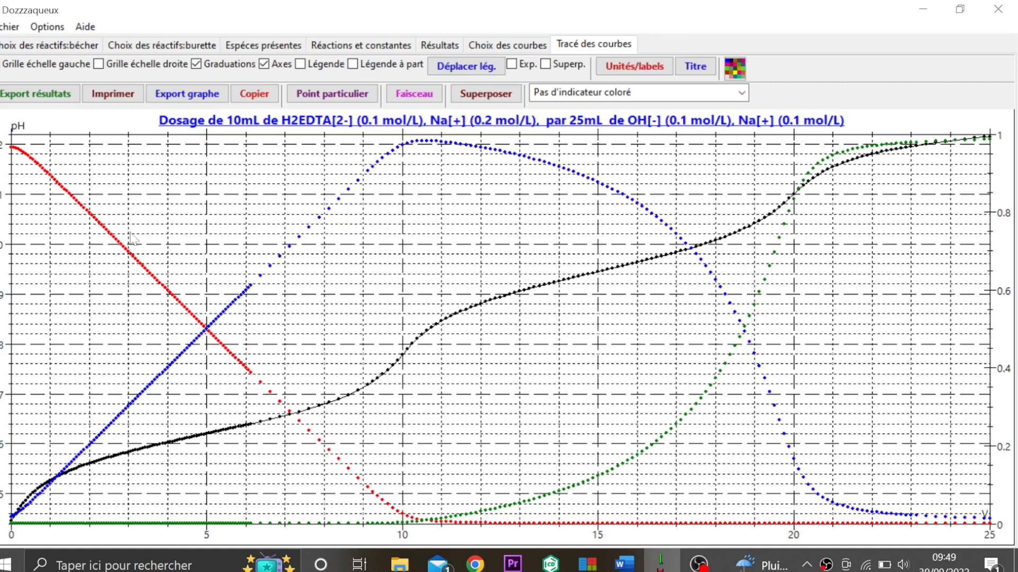
- Examine the questions, the pKA and nickel data, the protocol and the preparatory work in the Word document TP 3 - Autour de l'EDTA
key("alt+Tab")
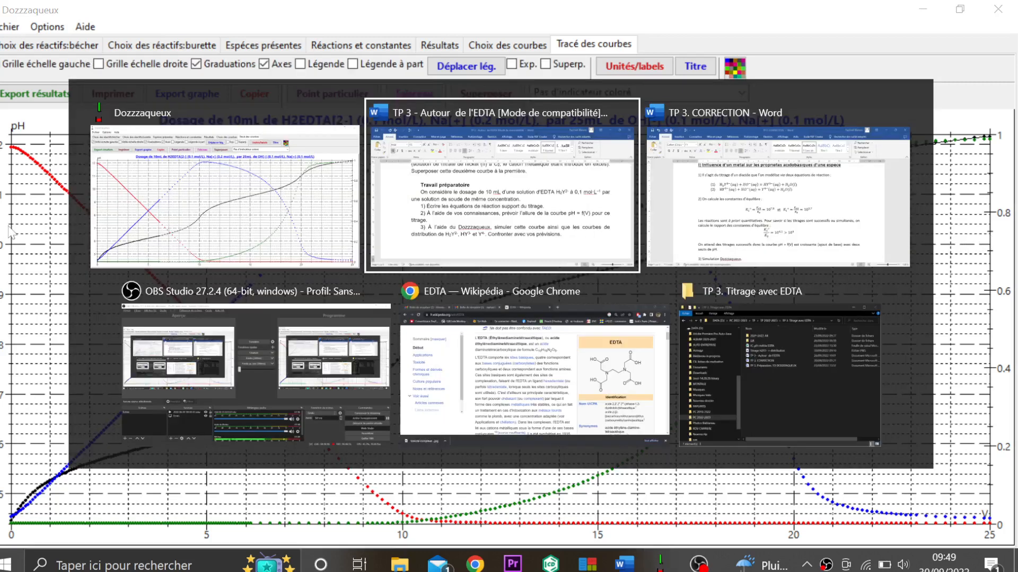
scroll(509, 329, "down", 10)
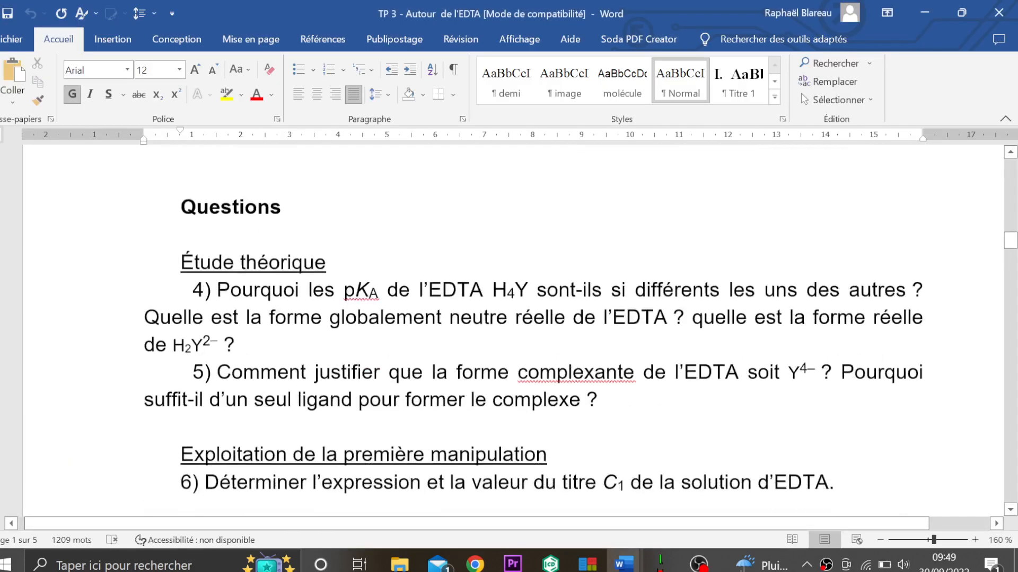
scroll(509, 329, "down", 3)
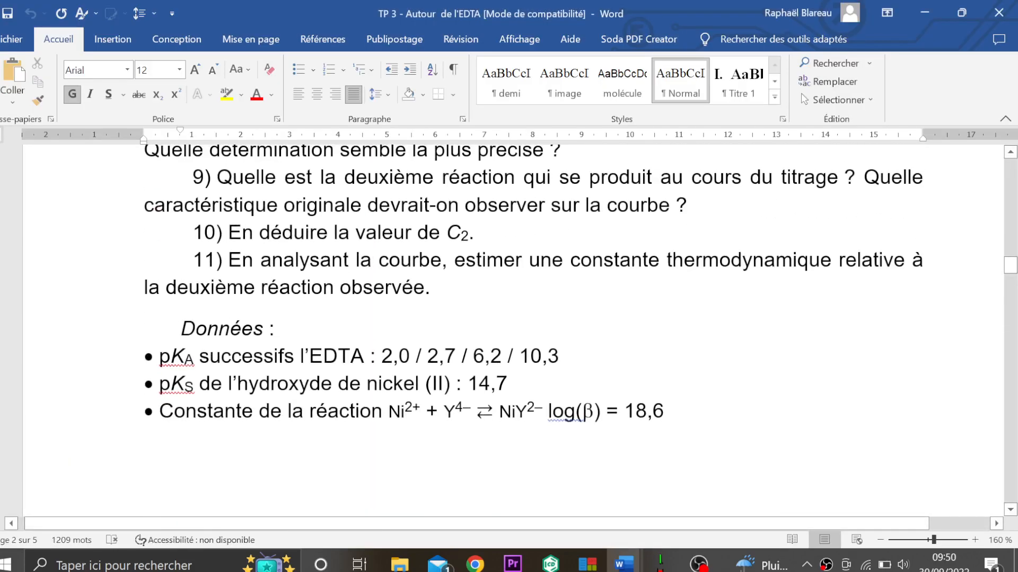
scroll(568, 371, "up", 15)
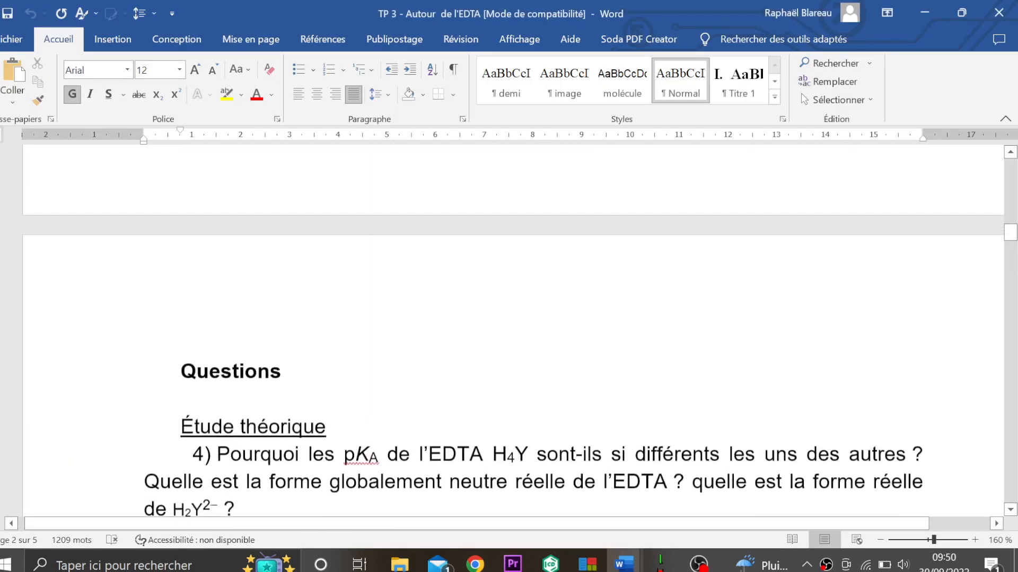
key("alt+Tab")
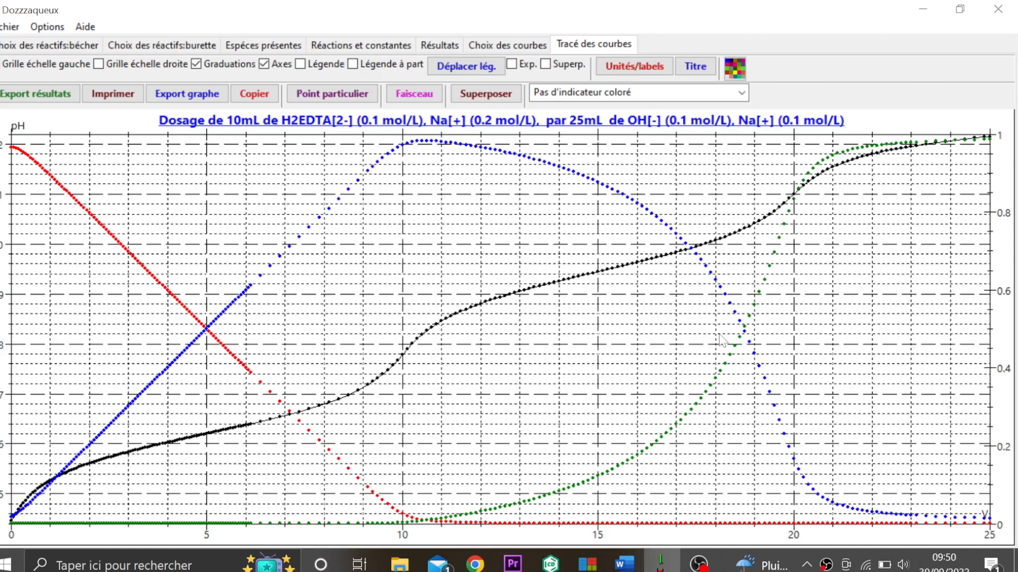
key("alt+Tab")
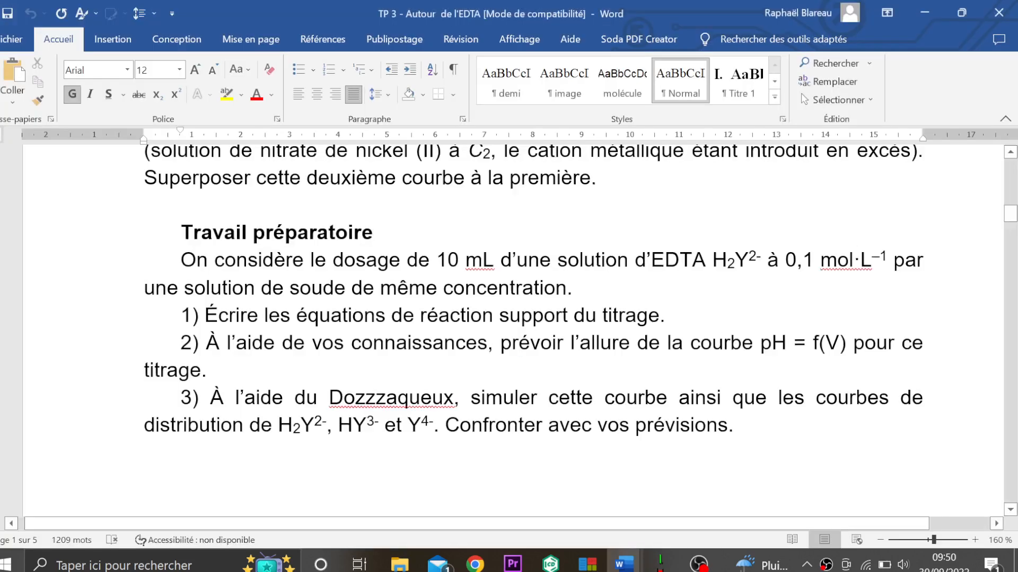
scroll(519, 328, "up", 3)
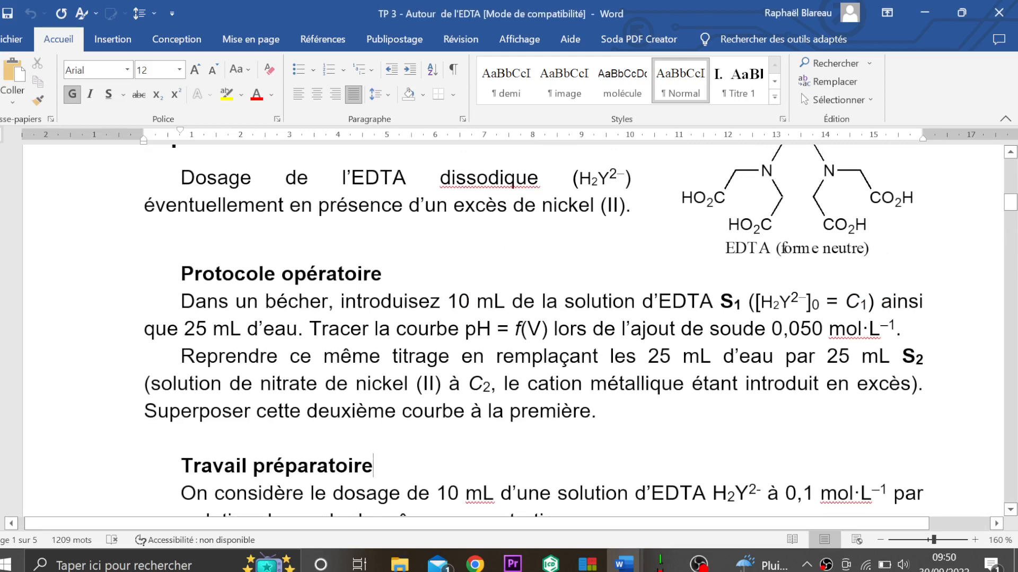
scroll(509, 329, "down", 3)
scroll(509, 328, "down", 1)
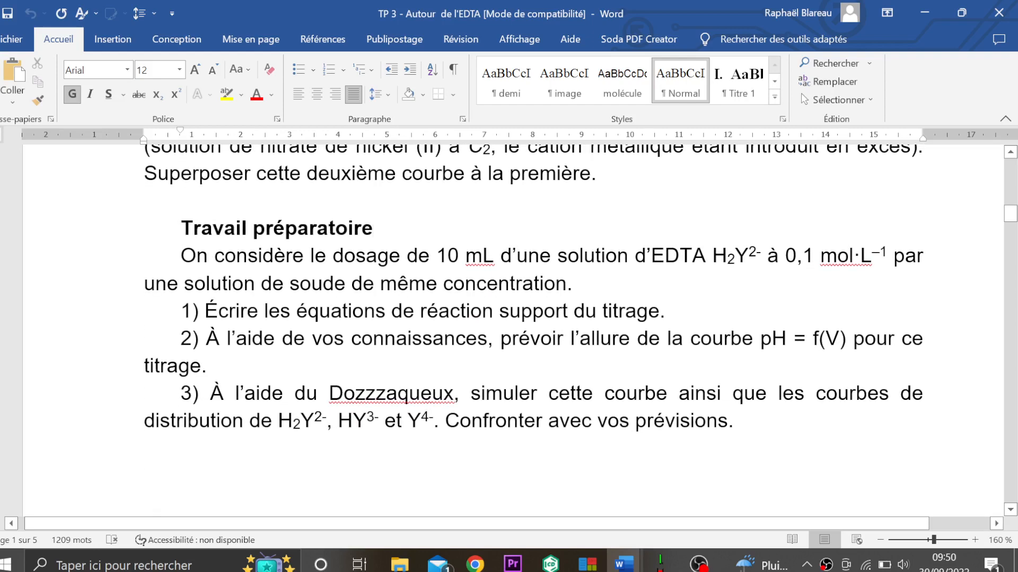
scroll(509, 318, "up", 1)
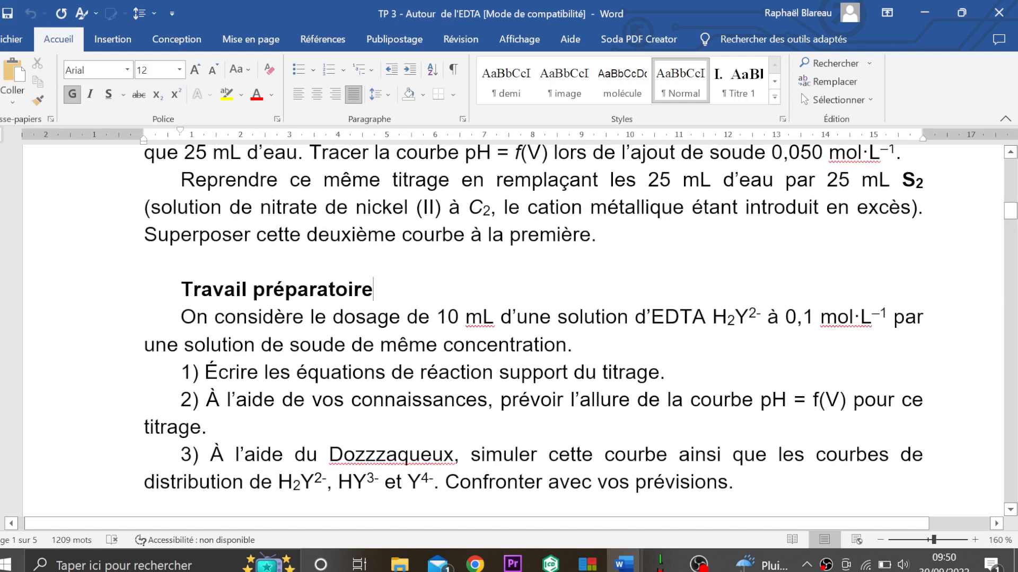
- Switch back to Dozzzaqueux and add the simple inorganic cation Ni[2+] to the beaker at a molar concentration of 0.2 mol/L
key("alt+Tab")
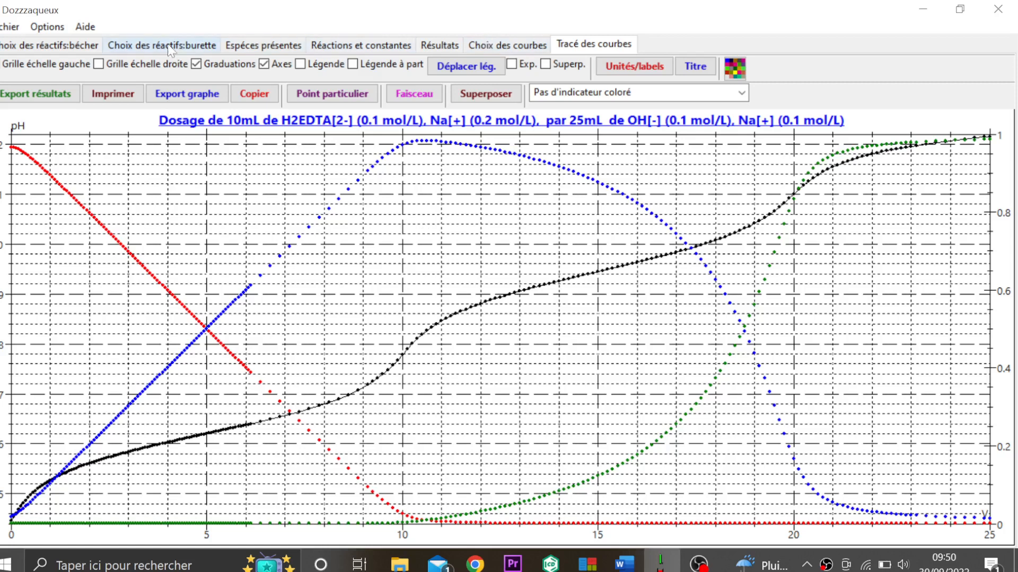
left_click(58, 46)
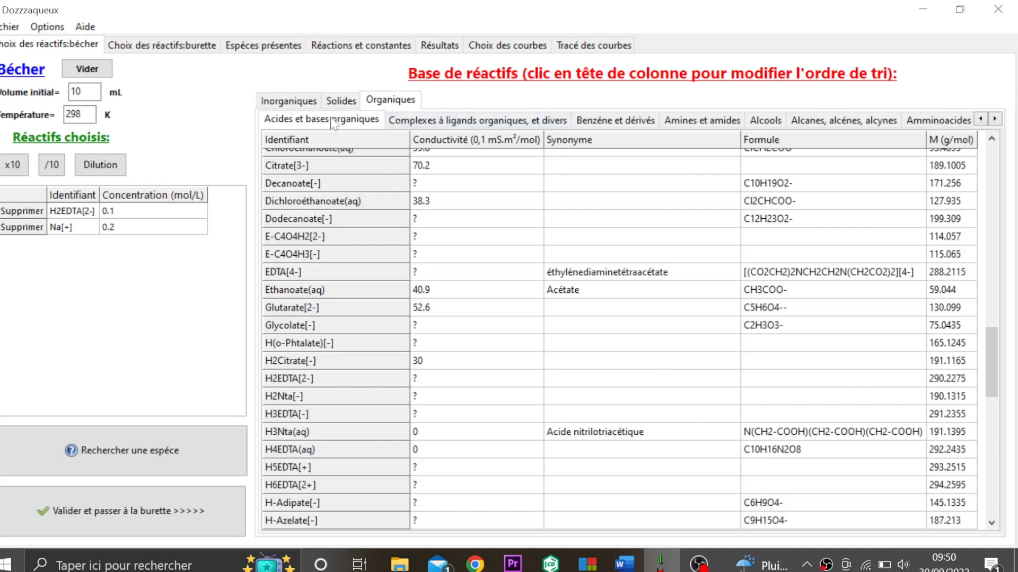
left_click(300, 103)
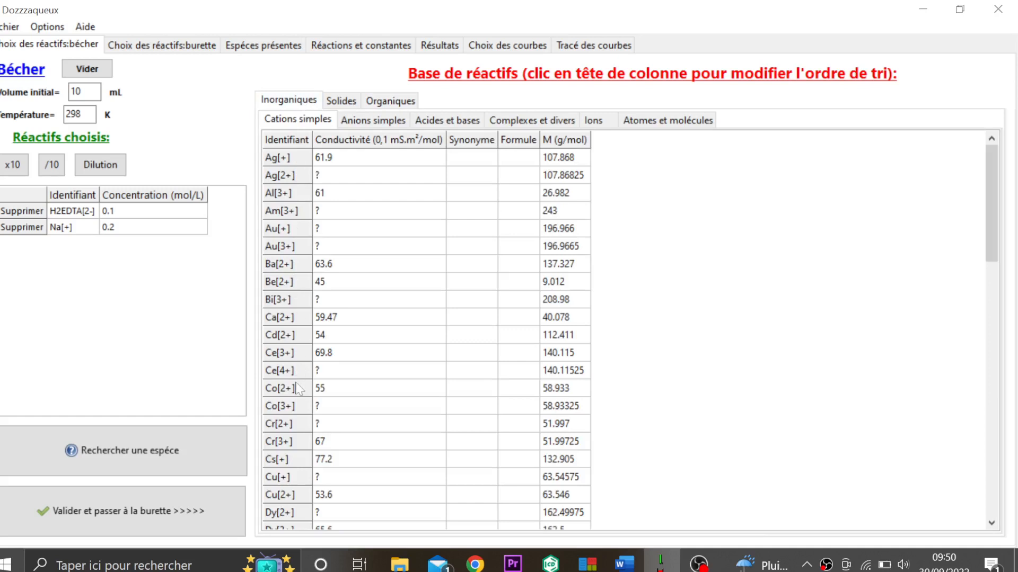
scroll(299, 404, "down", 4)
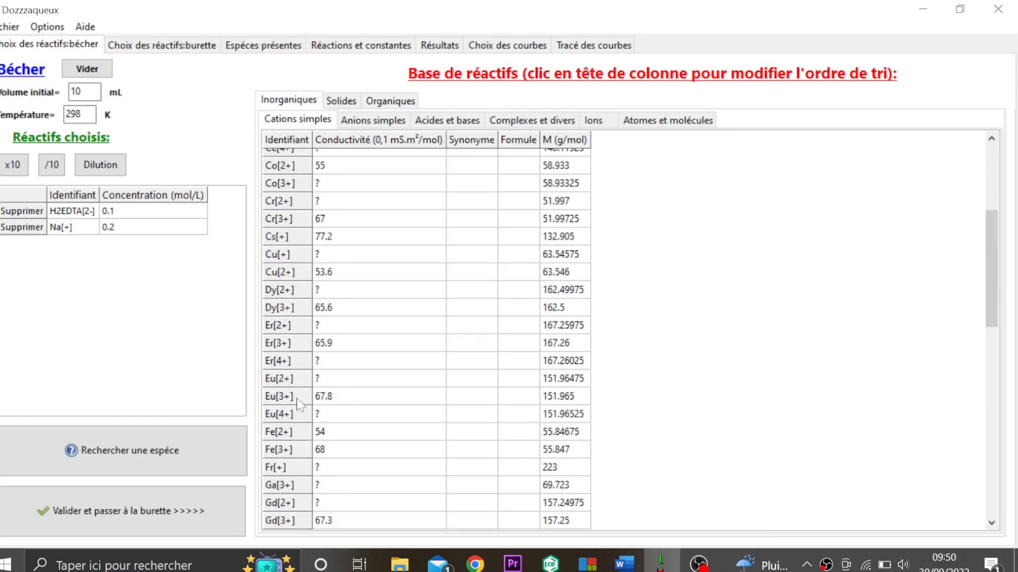
scroll(299, 404, "down", 15)
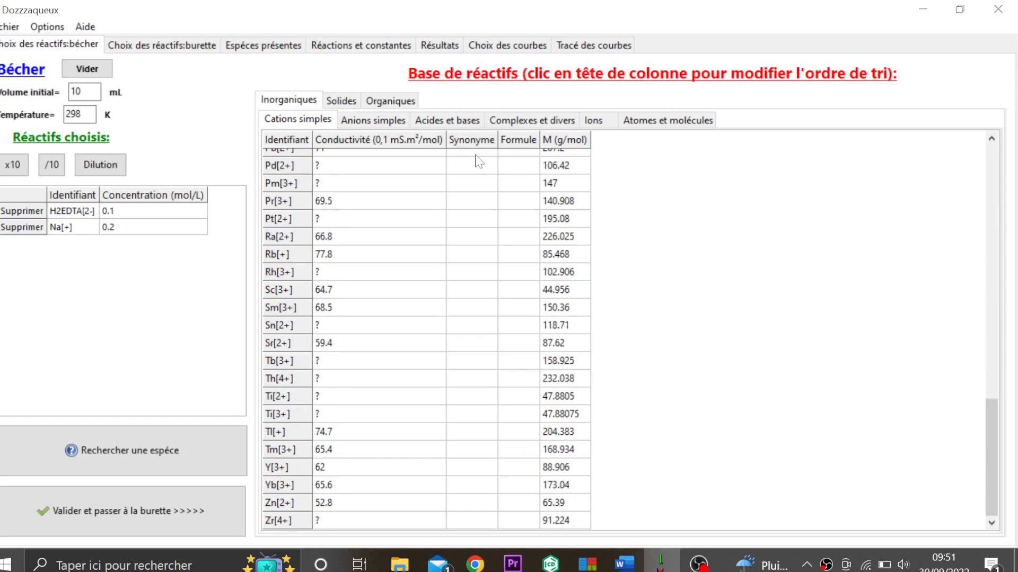
scroll(326, 271, "up", 5)
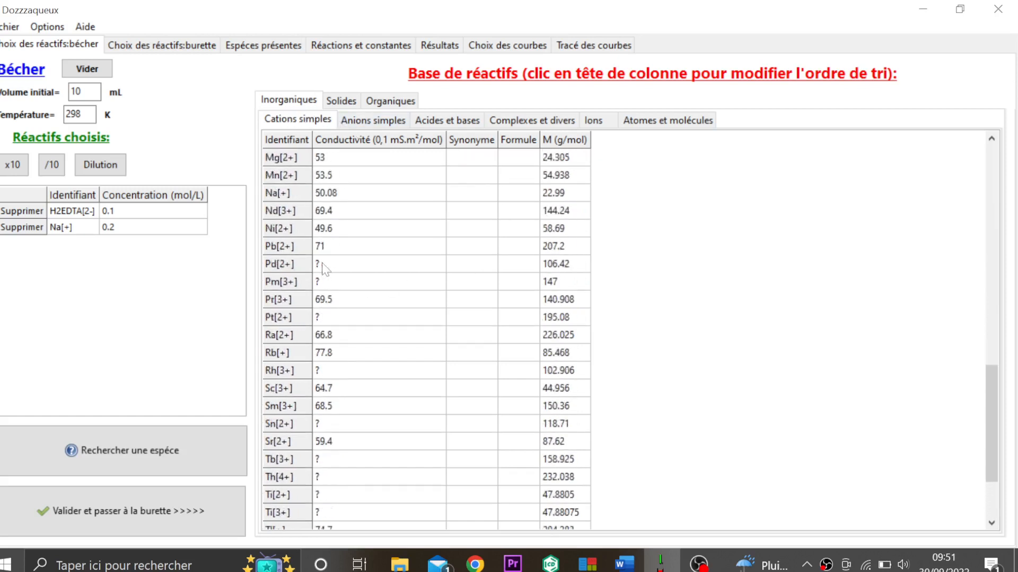
double_click(294, 388)
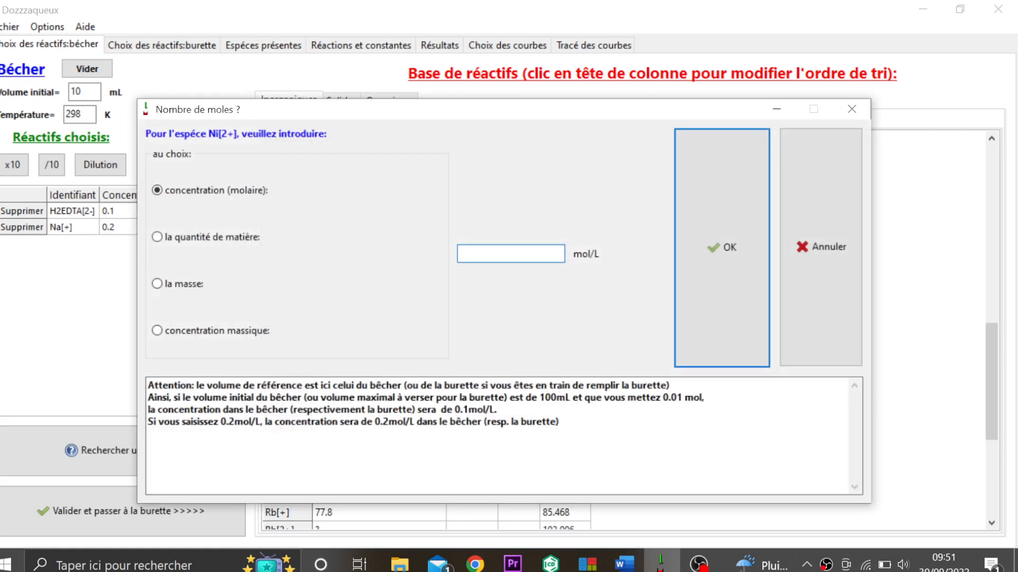
type("0.2")
left_click(739, 227)
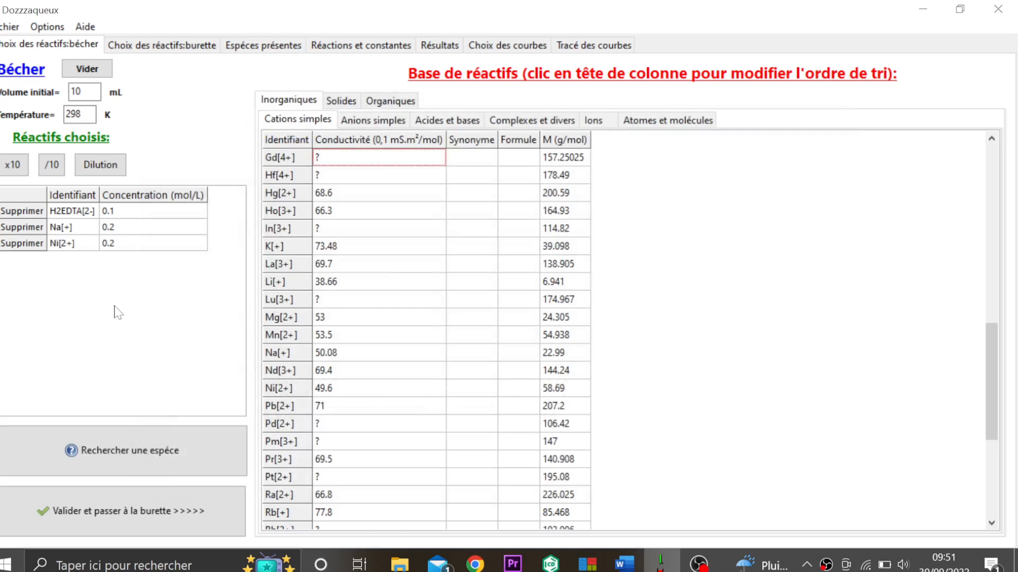
- Run the nickel titration calculations with the existing burette and all listed species, choosing to bypass the electroneutrality check (passer outre)
left_click(131, 504)
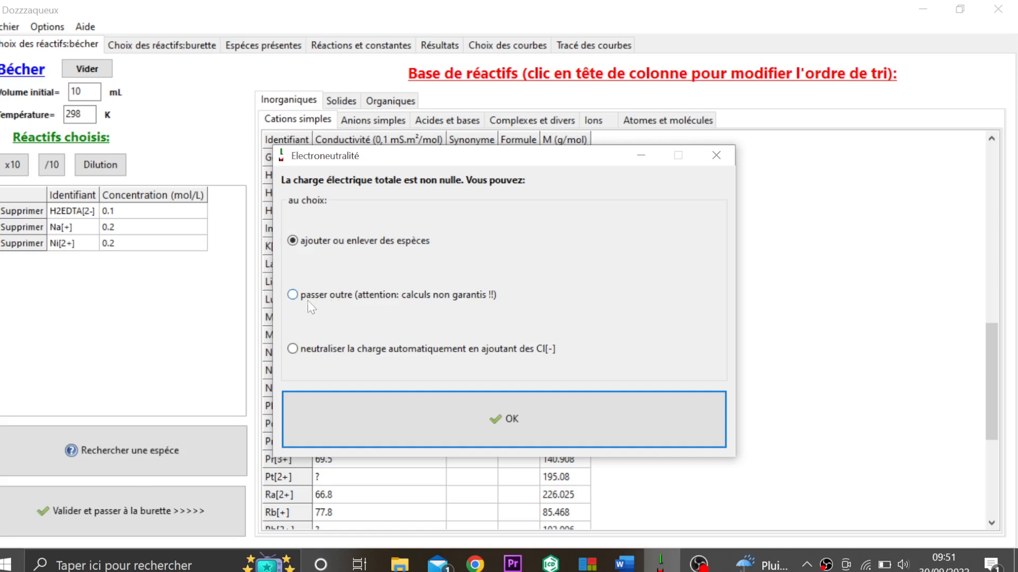
left_click(295, 295)
left_click(488, 421)
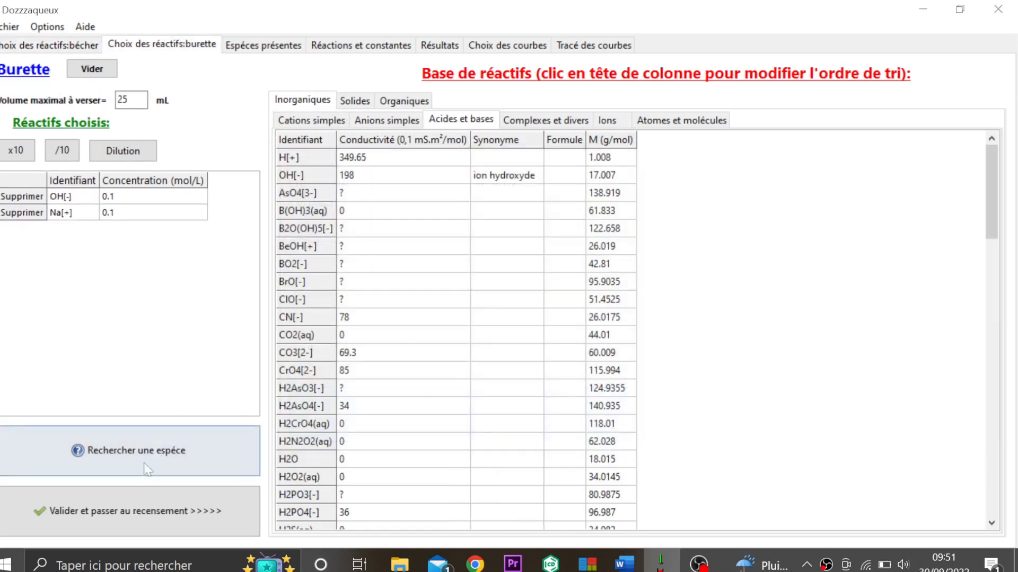
left_click(130, 507)
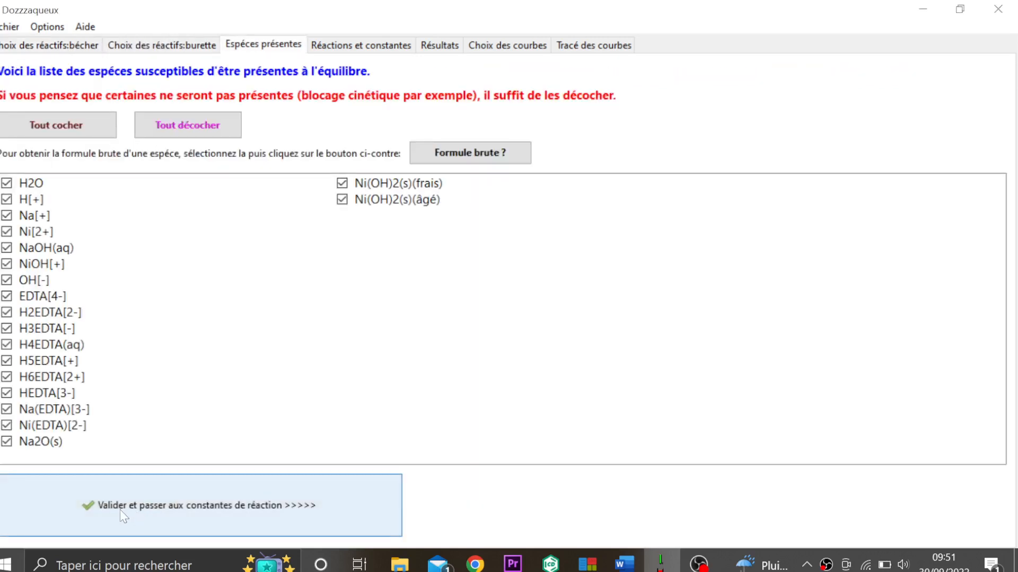
left_click(220, 504)
left_click(217, 504)
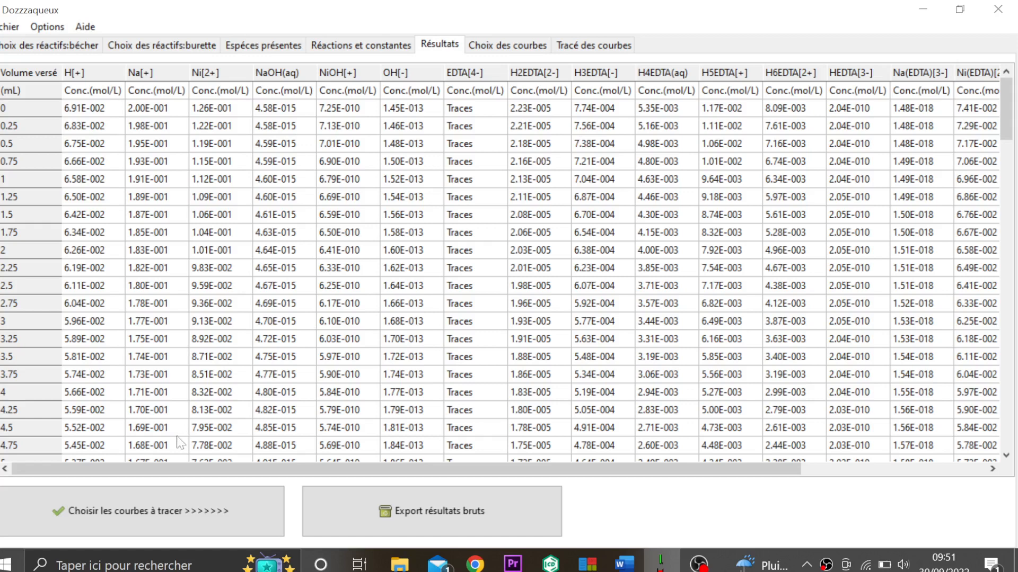
- Remove the H2EDTA[2-], EDTA[4-] and HEDTA[3-] fraction curves and plot only the pH against V
left_click(130, 512)
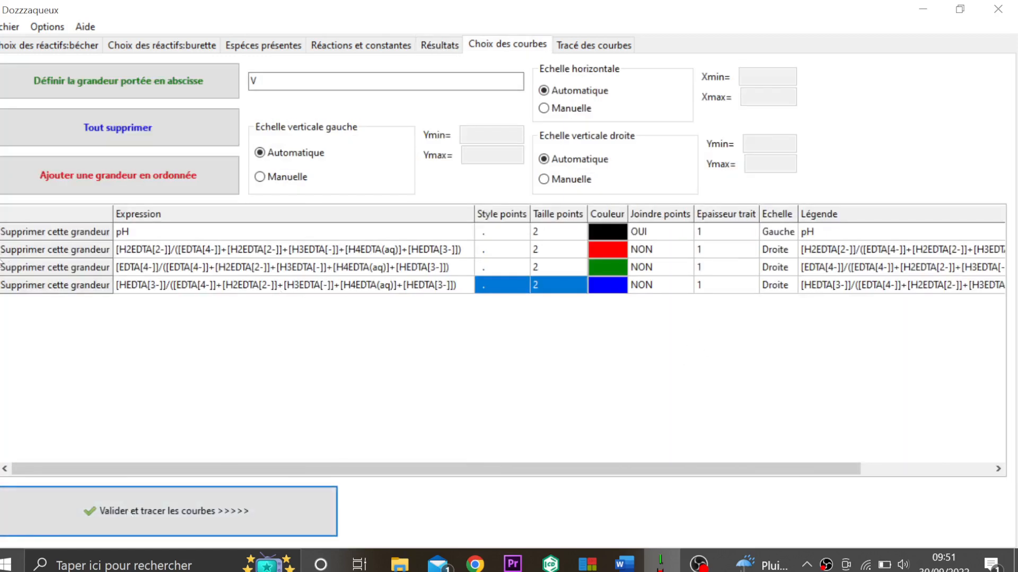
left_click(39, 250)
left_click(39, 250)
left_click(40, 250)
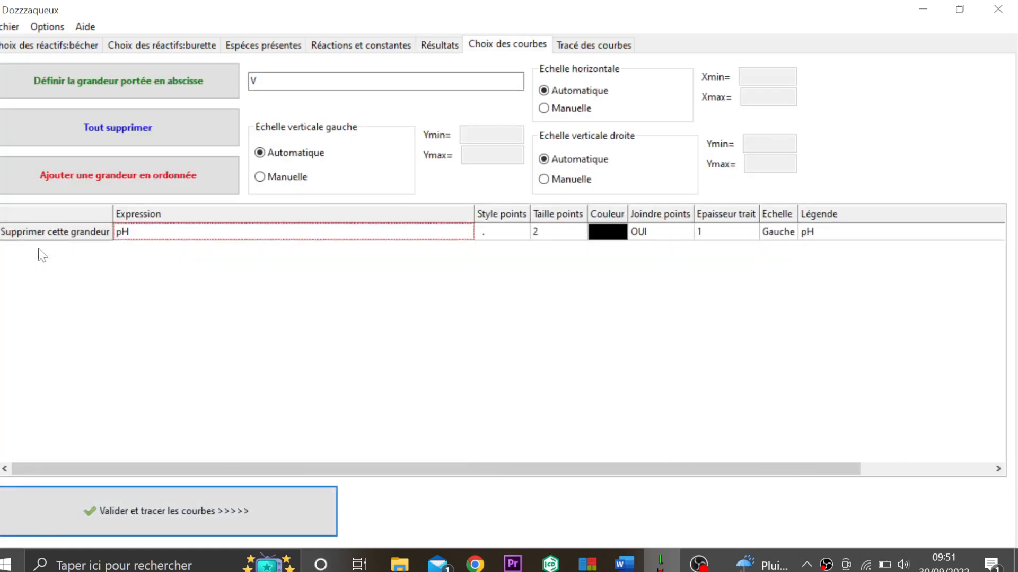
left_click(197, 525)
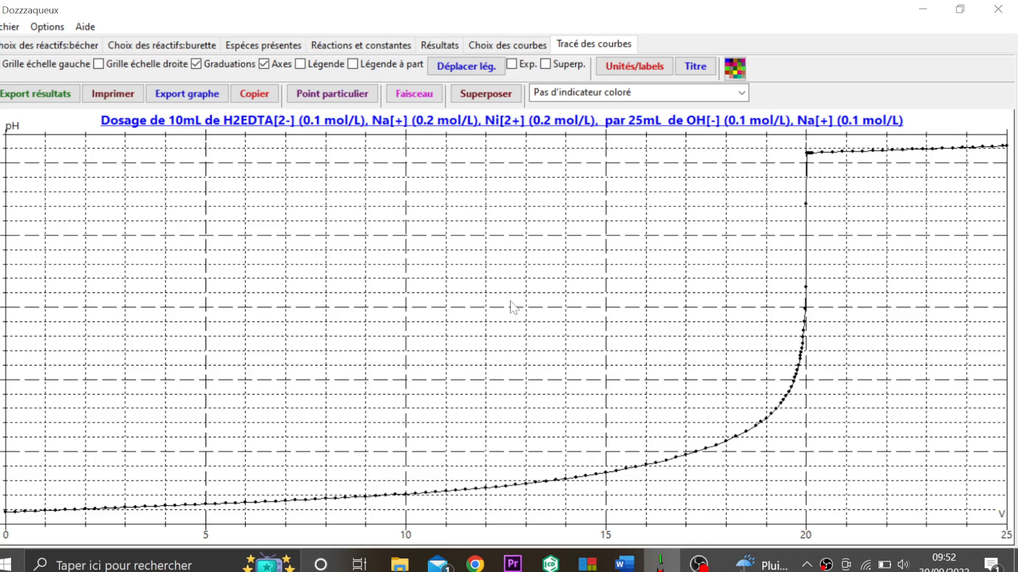
- Switch to the Word document TP 3. CORRECTION and read the answer to question 7 on the NiY2− complex
key("alt+Tab")
key("Tab")
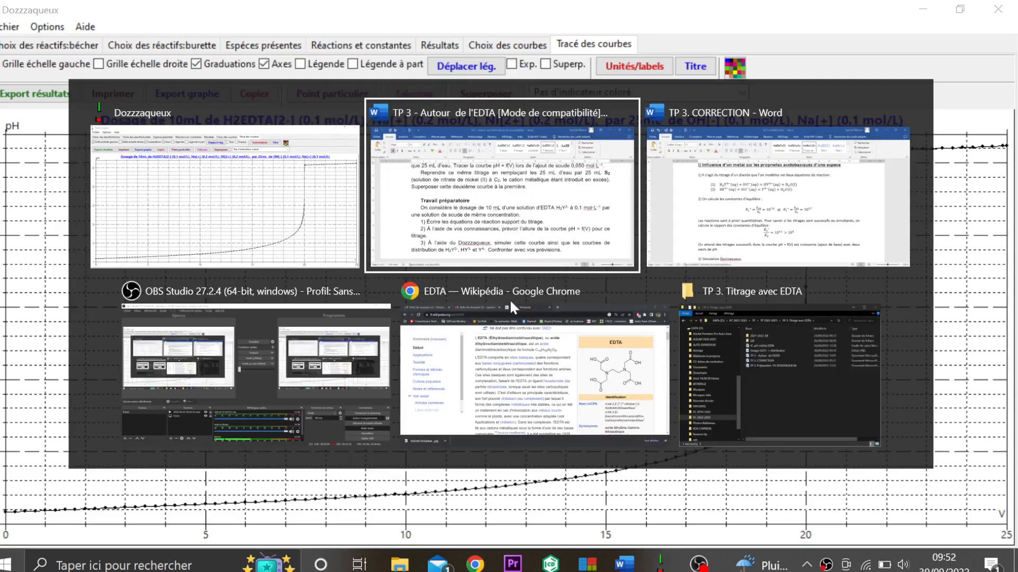
scroll(504, 334, "down", 15)
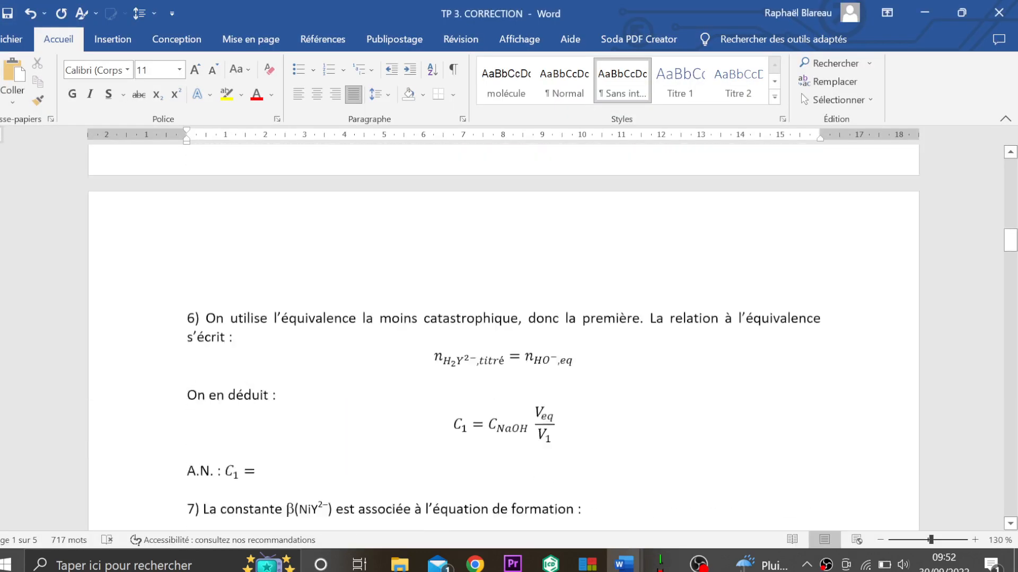
scroll(503, 339, "up", 3)
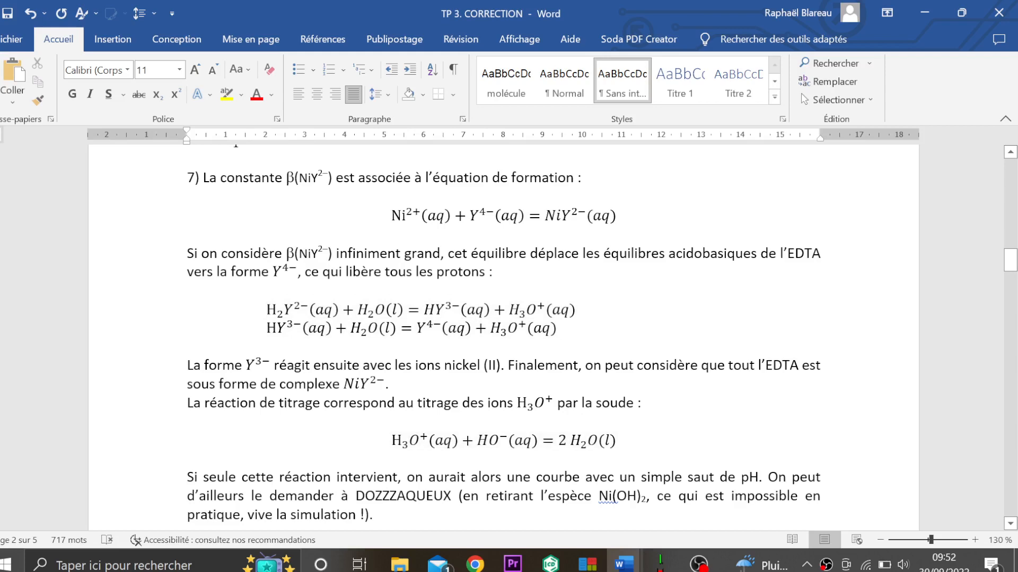
- Switch back to Dozzzaqueux and exclude both Ni(OH)2(s)(frais) and Ni(OH)2(s)(âgé) from the species present at equilibrium
key("alt+Tab")
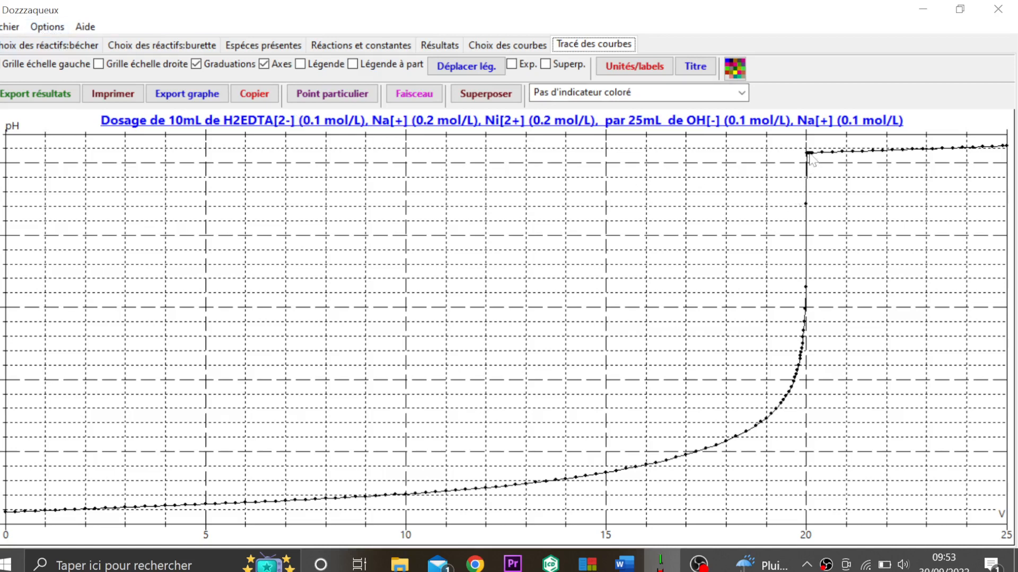
left_click(376, 49)
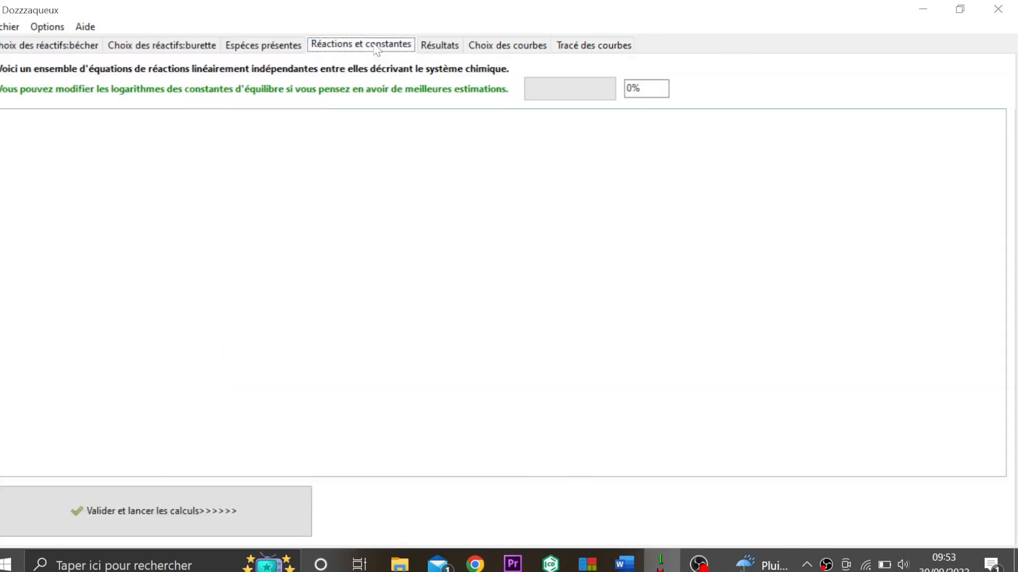
left_click(276, 47)
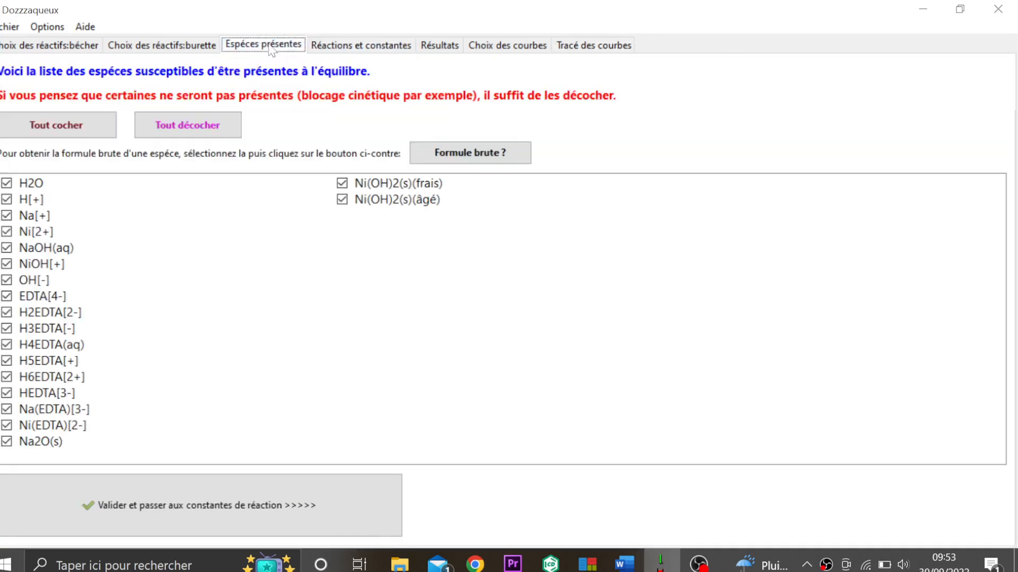
left_click(379, 184)
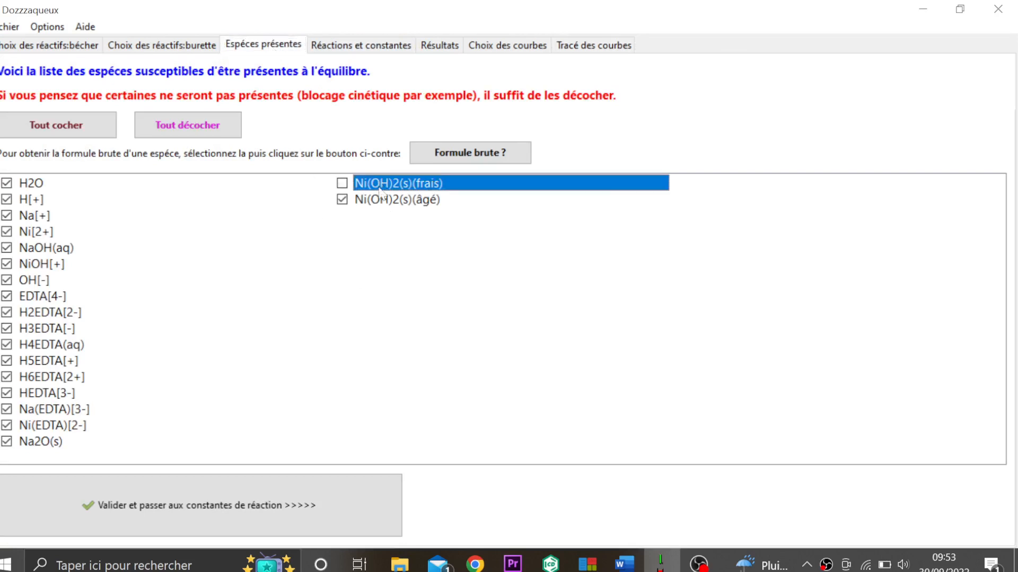
left_click(381, 201)
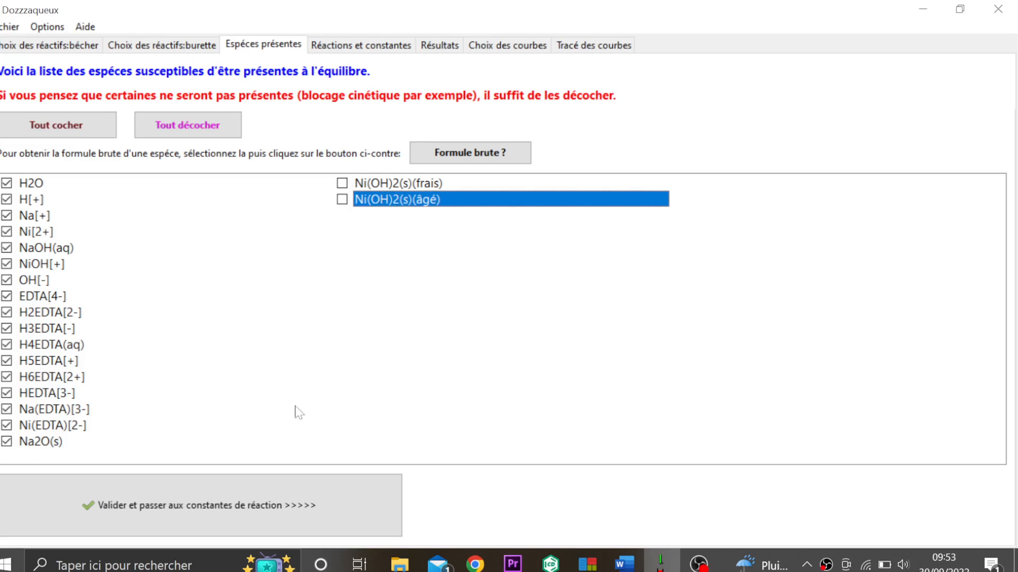
- Recalculate the titration with the reduced species list and plot the pH curve again
left_click(234, 511)
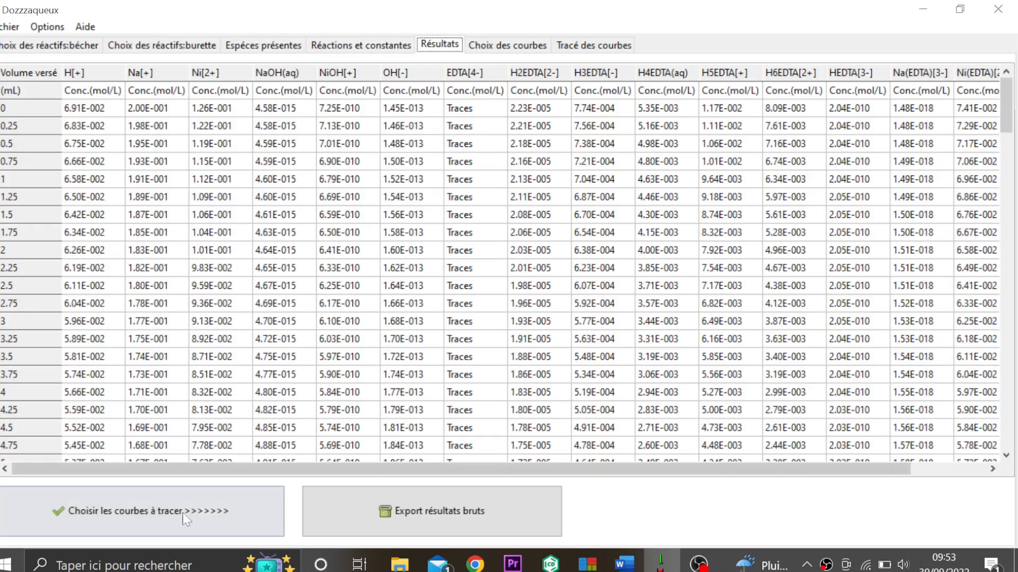
left_click(150, 517)
left_click(151, 521)
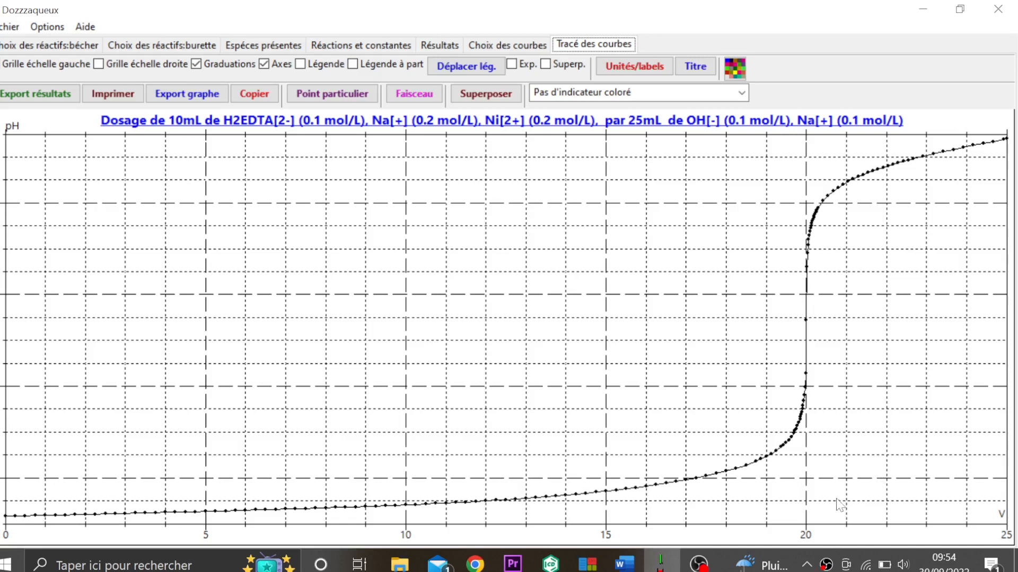
right_click(826, 566)
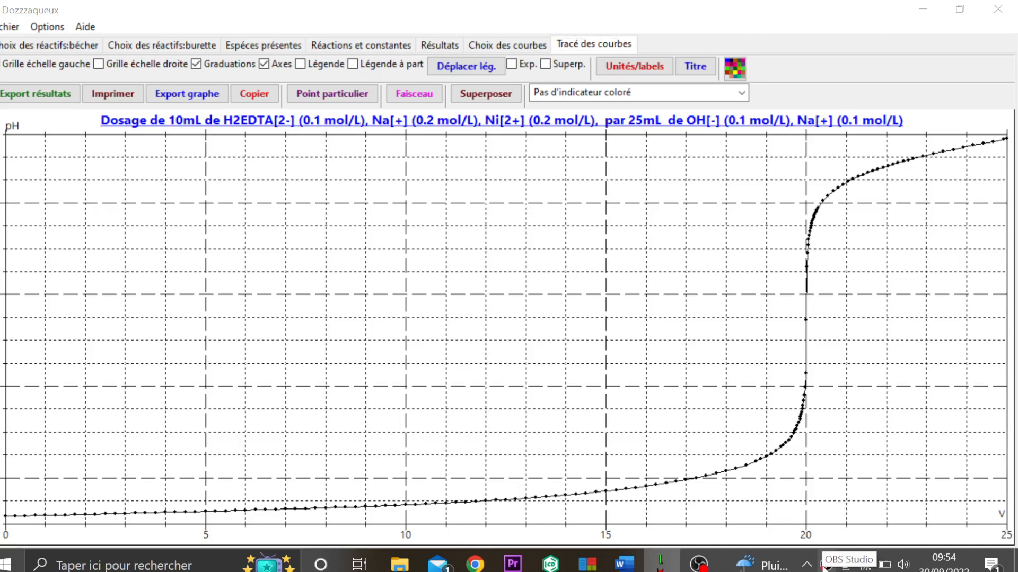